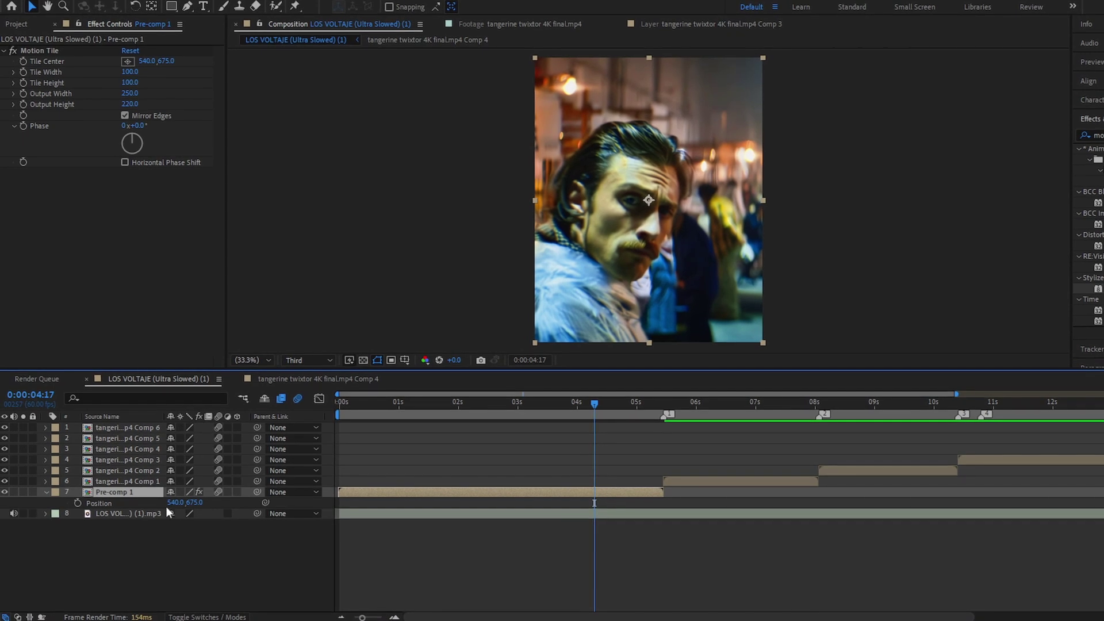
Step: Enable Position keyframing on Pre-comp 1 and place the keyframe at the layer's end, at 0:00:05:27
left_click(78, 504)
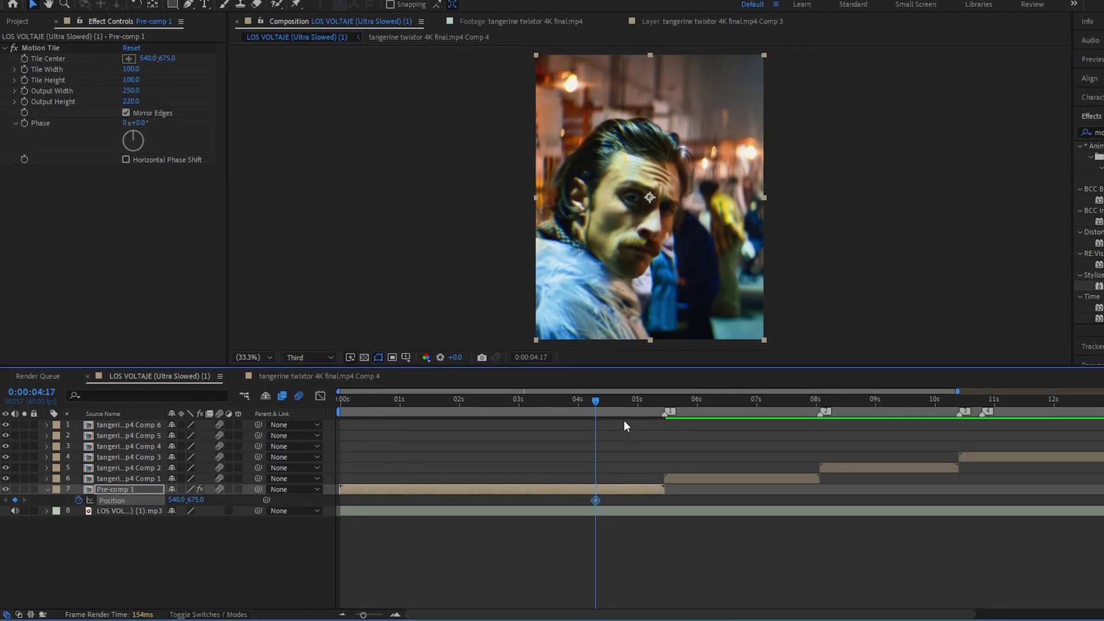
key("=")
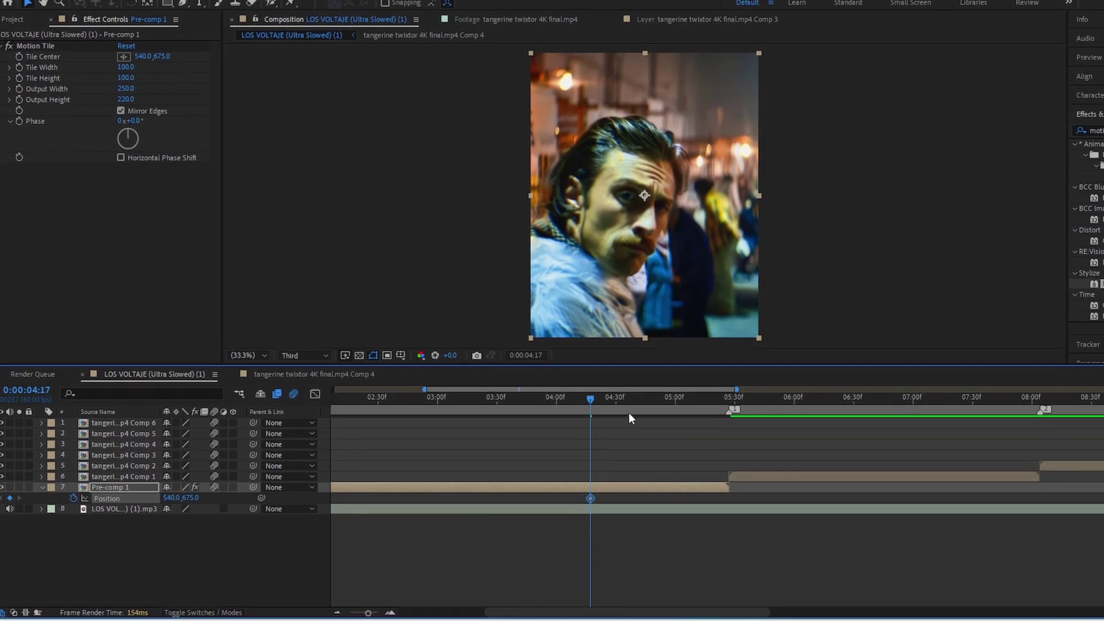
left_click_drag(633, 410, 730, 436)
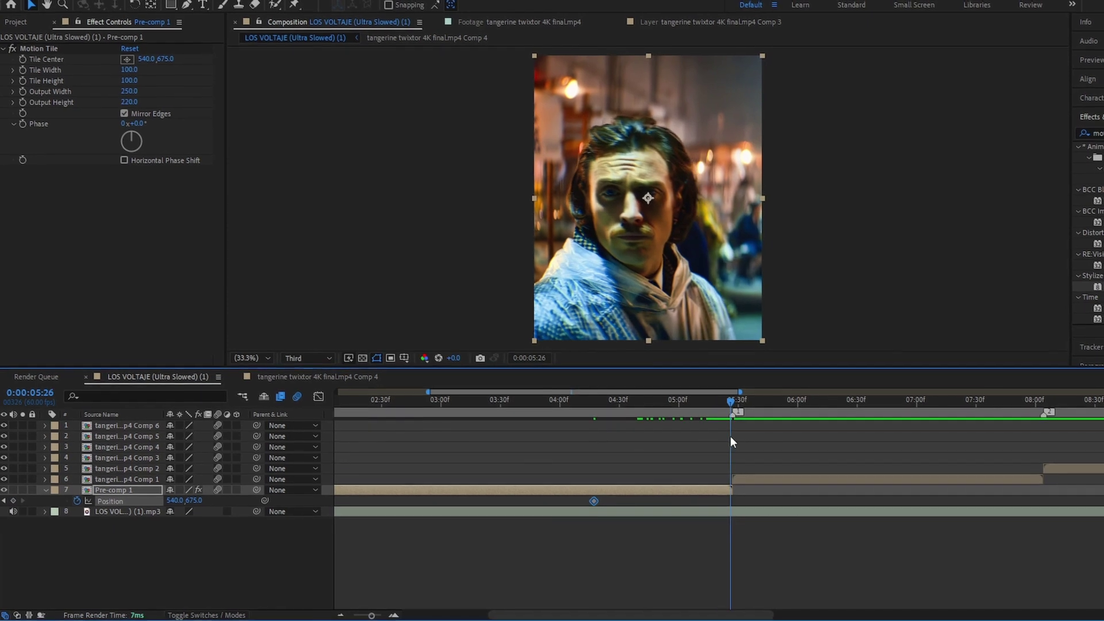
left_click_drag(591, 503, 628, 502)
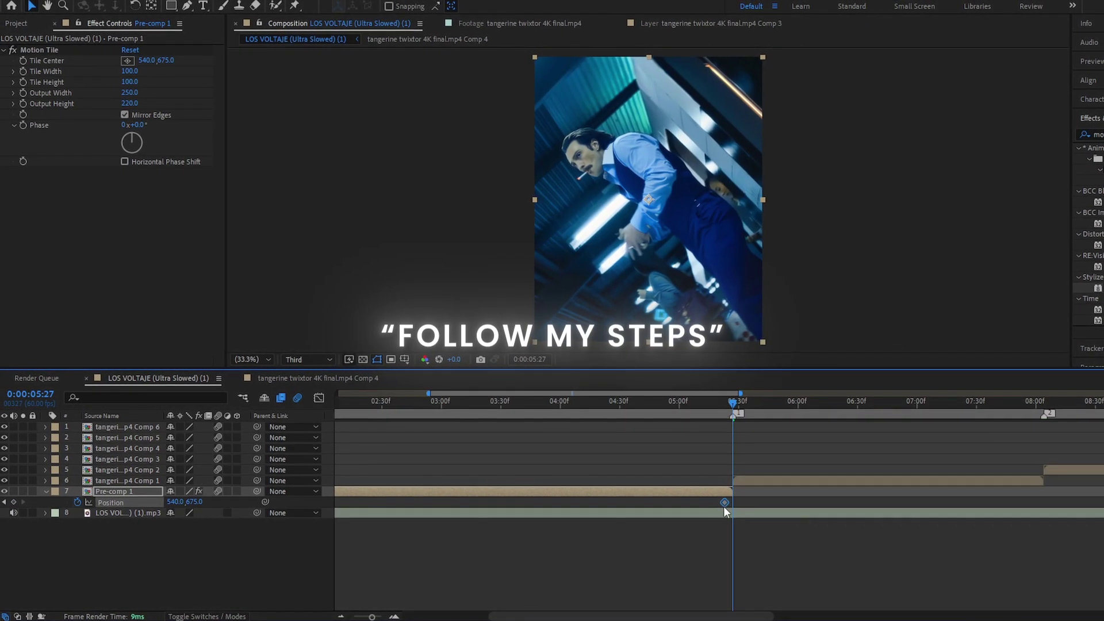
left_click_drag(724, 506, 731, 505)
Step: Add two more Position keyframes to Pre-comp 1, at 0:00:05:00 and 0:00:05:14
mouse_move(712, 405)
left_mouse_down()
mouse_move(683, 405)
mouse_move(699, 411)
left_mouse_up()
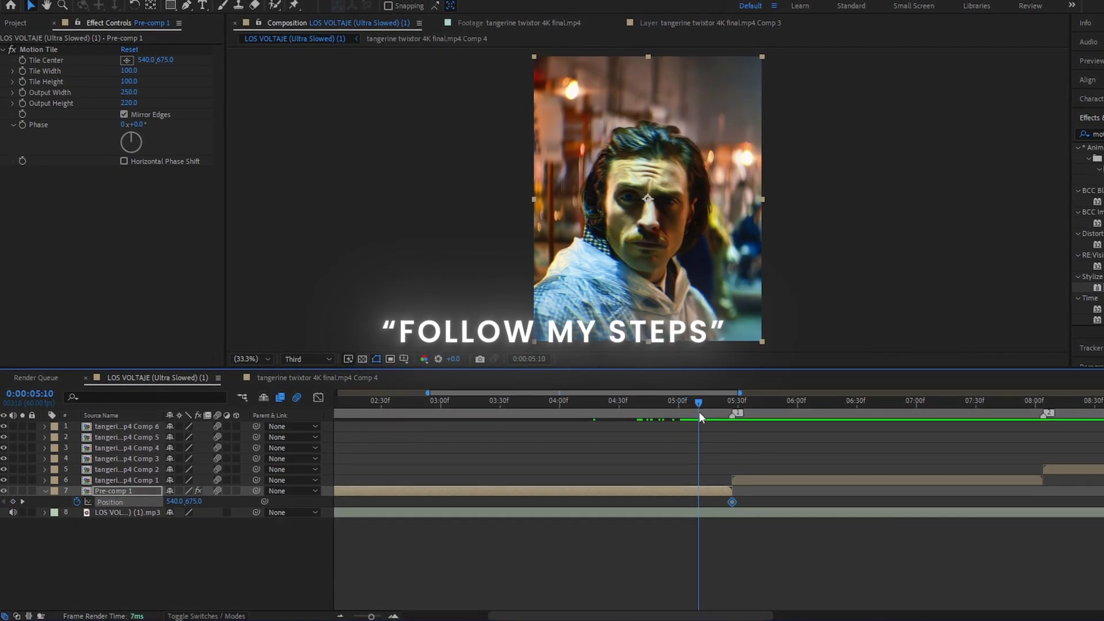
key("=")
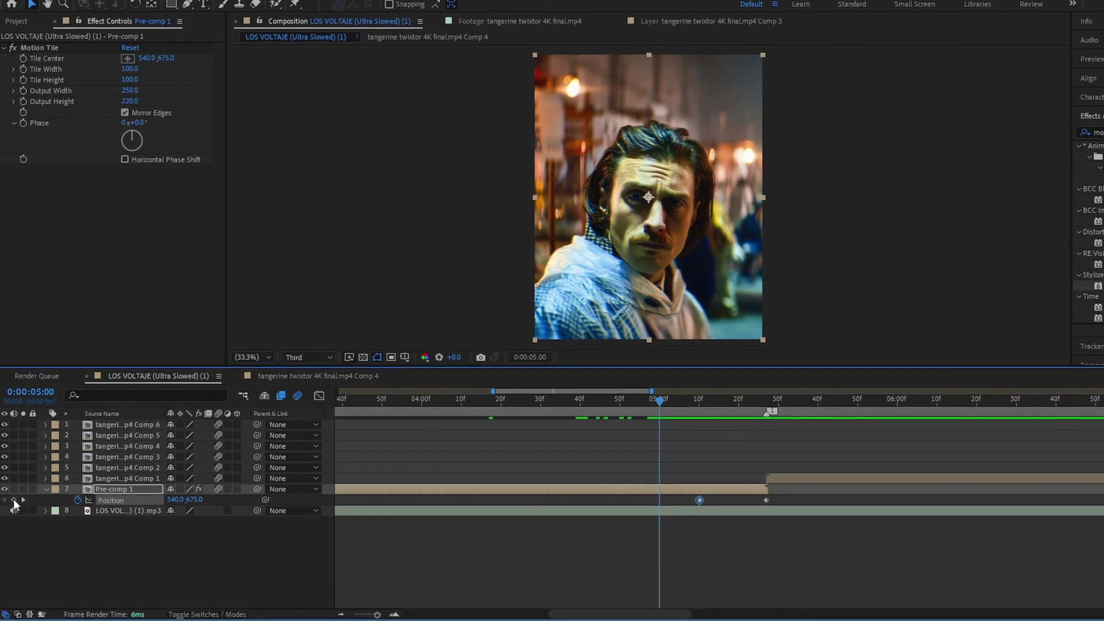
left_click_drag(698, 501, 714, 499)
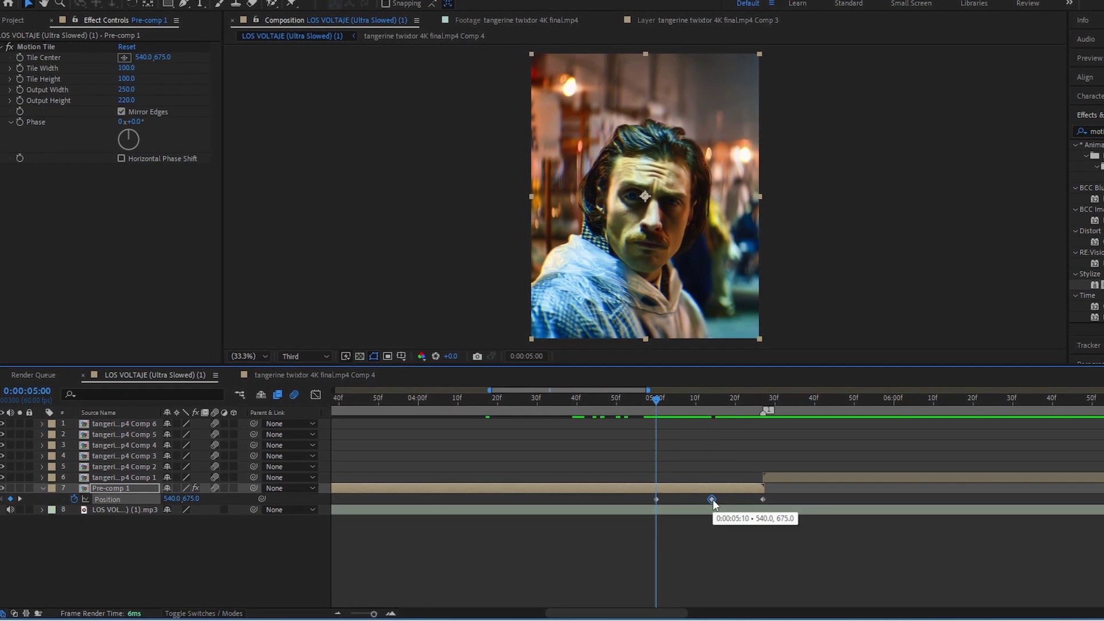
Step: Set Pre-comp 1's vertical position to 1350 at the middle keyframe and 0 at the last keyframe
left_click(22, 500)
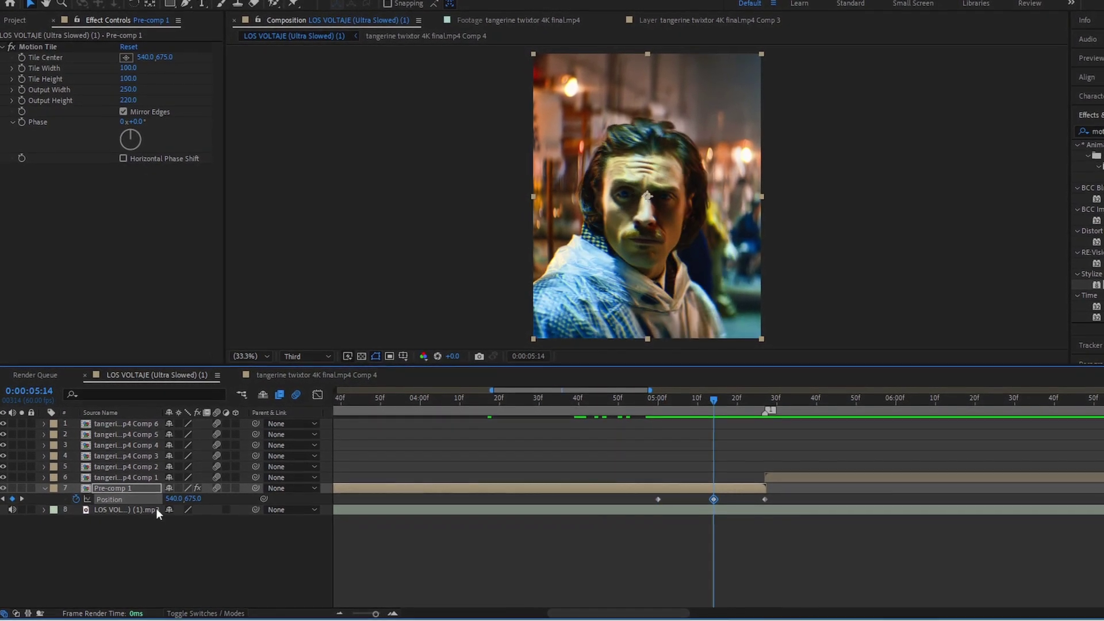
left_click_drag(195, 499, 304, 496)
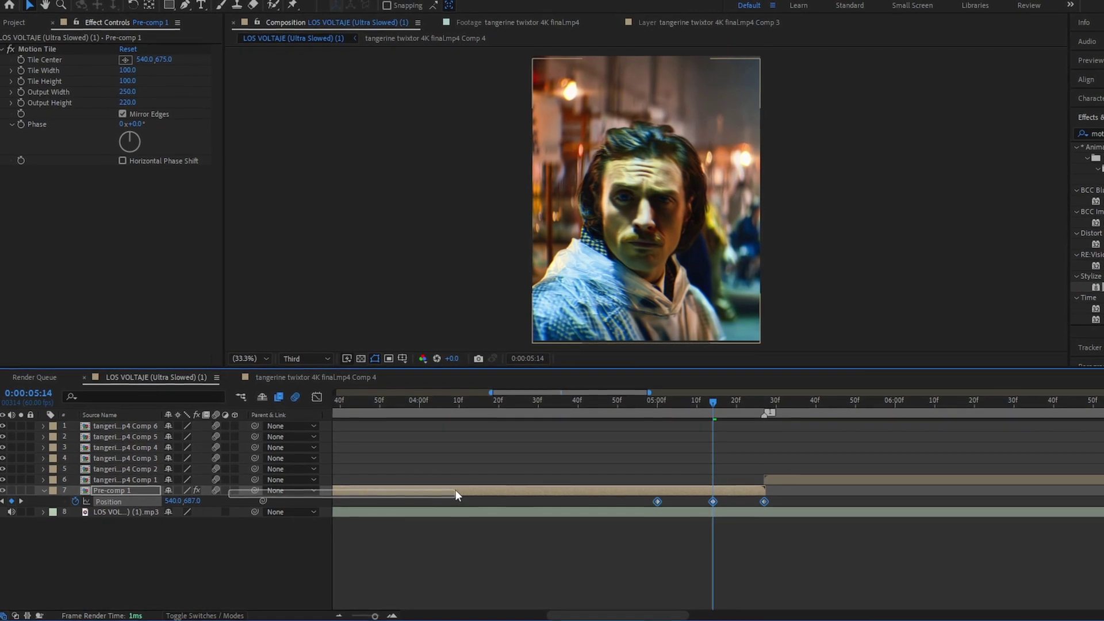
left_click_drag(456, 490, 457, 490)
left_click_drag(516, 508, 611, 507)
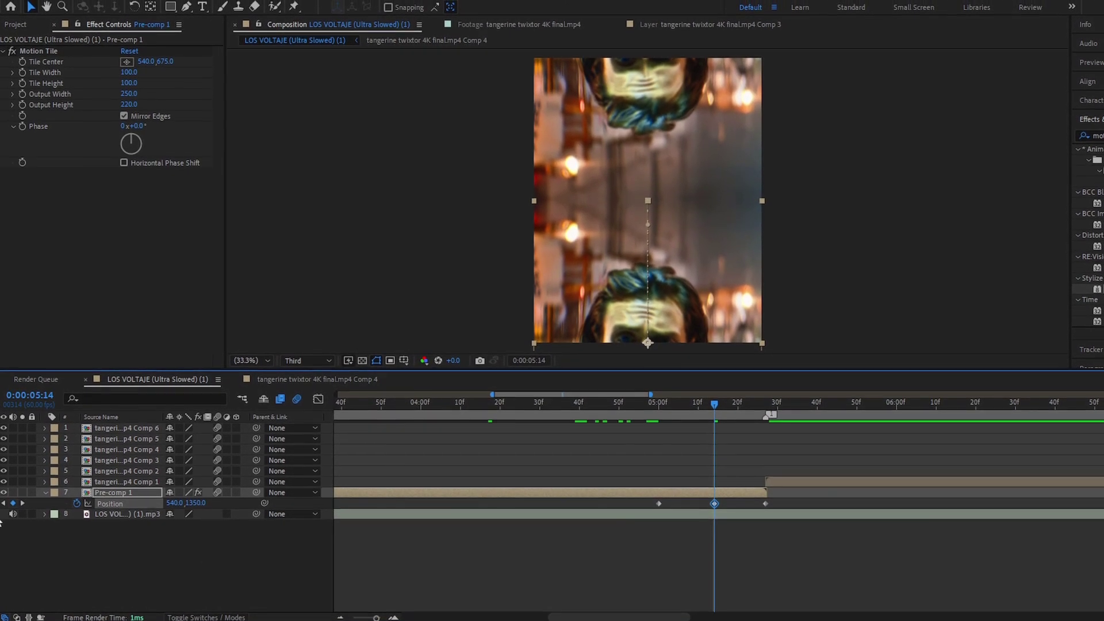
left_click(23, 503)
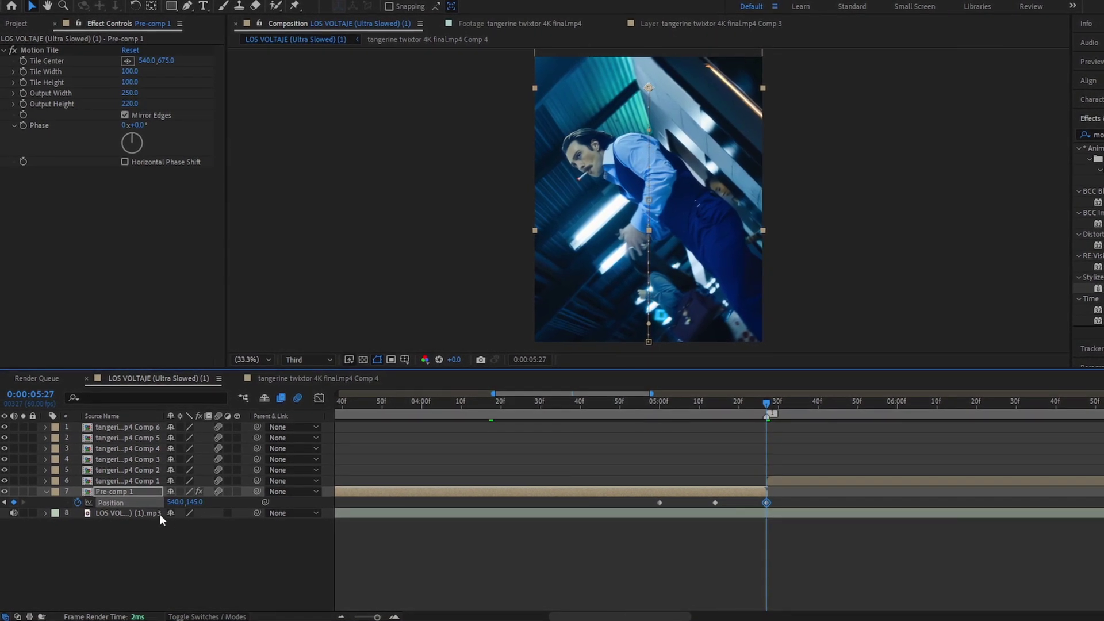
left_click_drag(193, 504, 94, 511)
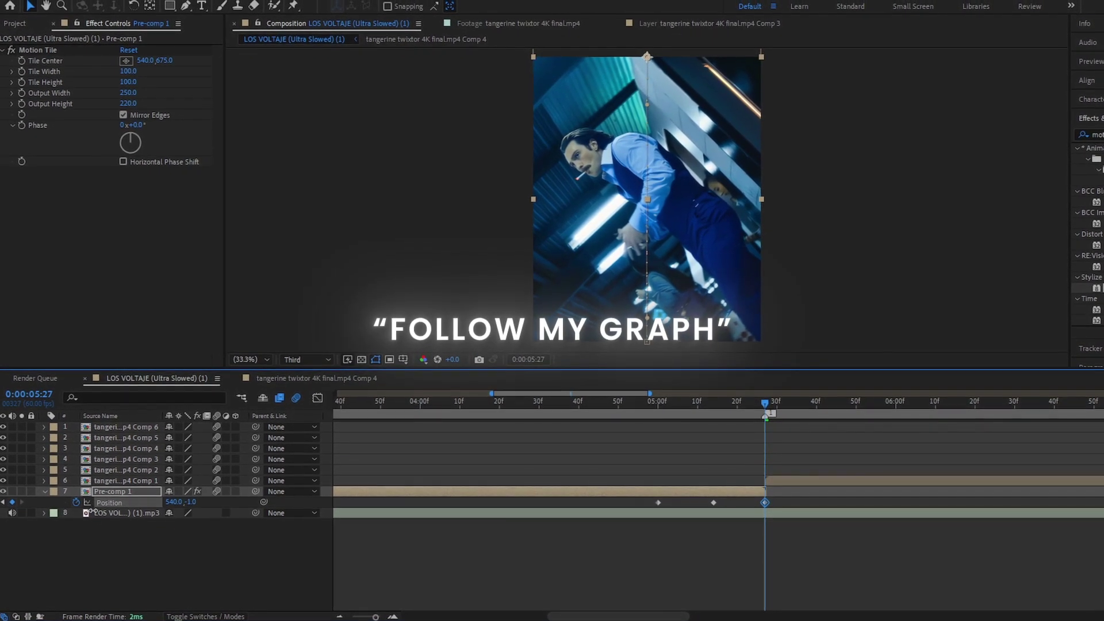
Step: Apply Easy Ease to all three Position keyframes of Pre-comp 1
left_click(743, 557)
left_click_drag(775, 499, 626, 506)
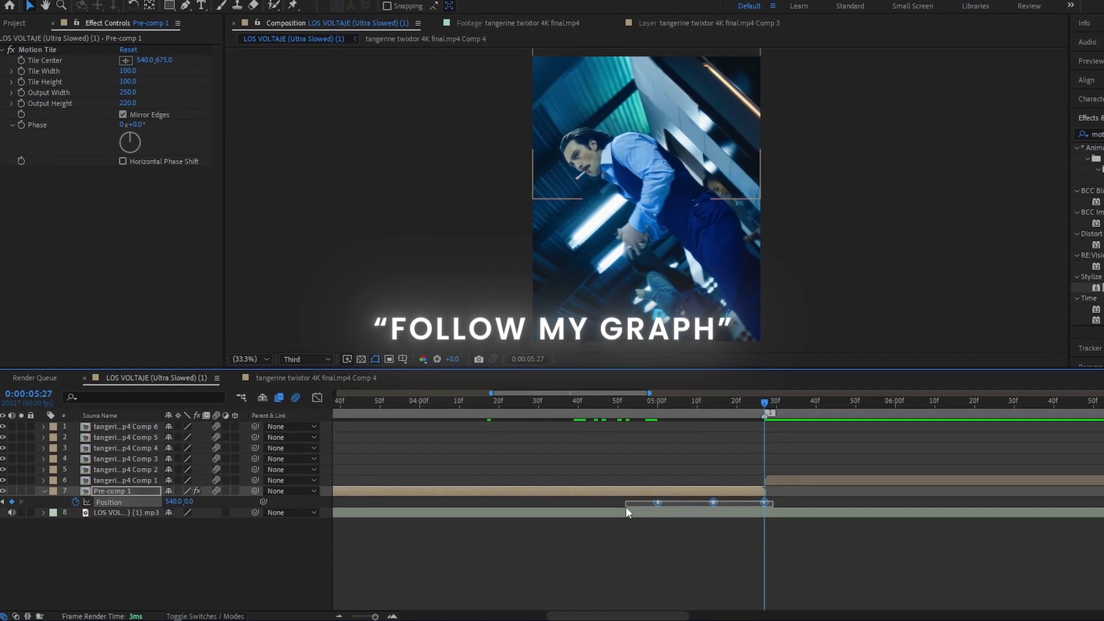
key("F9")
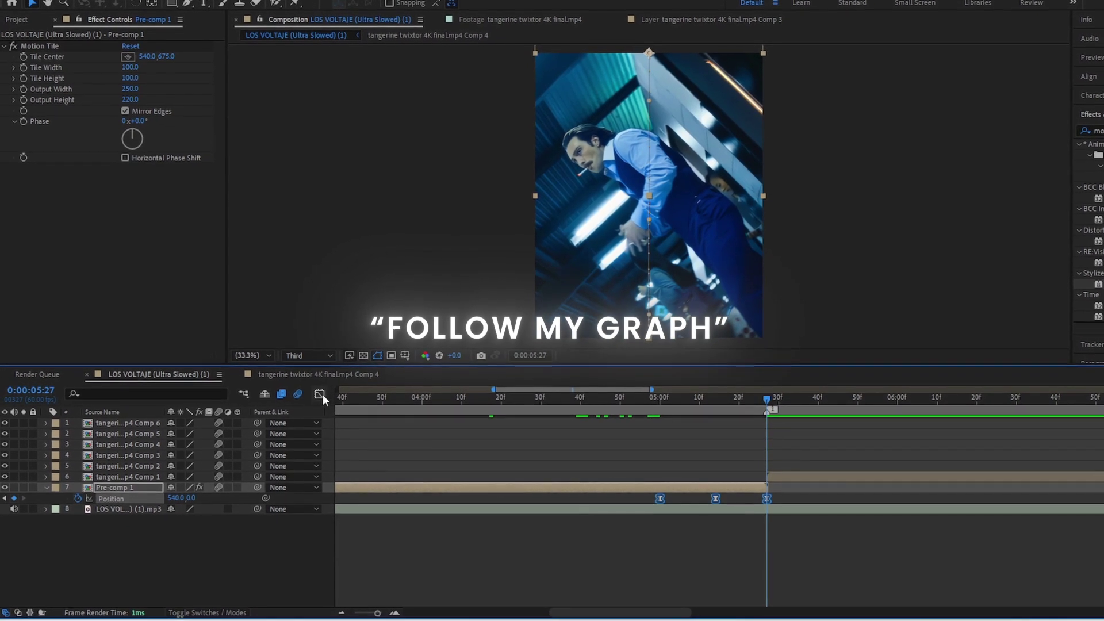
Step: Reshape the Position speed graph so both moves build up slowly and peak late, just before the middle and last keyframes
left_click(320, 397)
left_click_drag(769, 593, 773, 597)
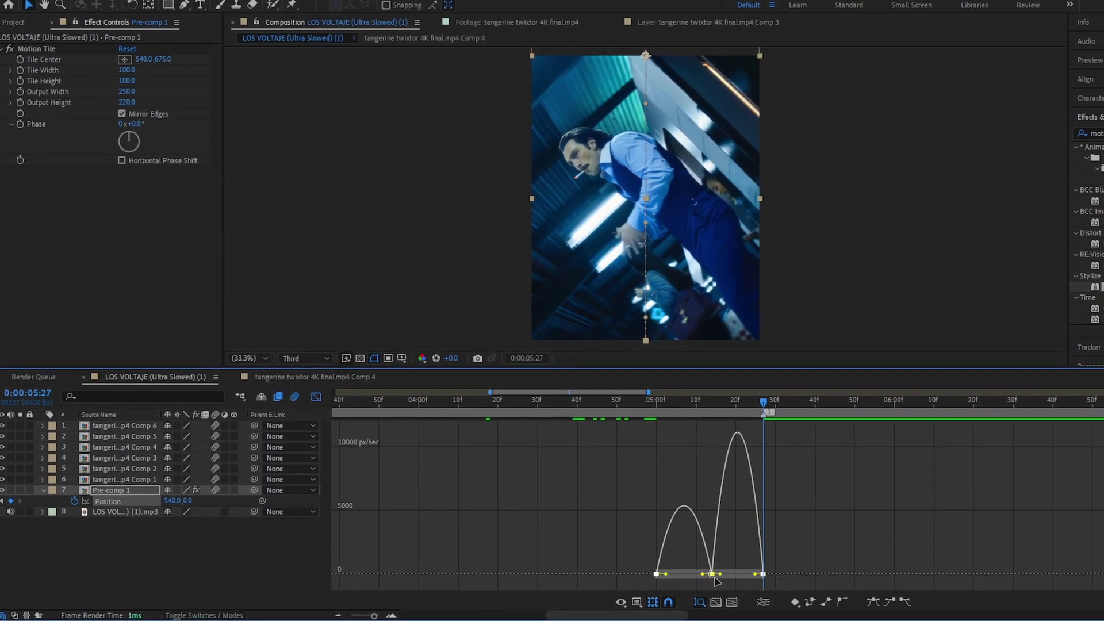
left_click_drag(668, 580, 677, 571)
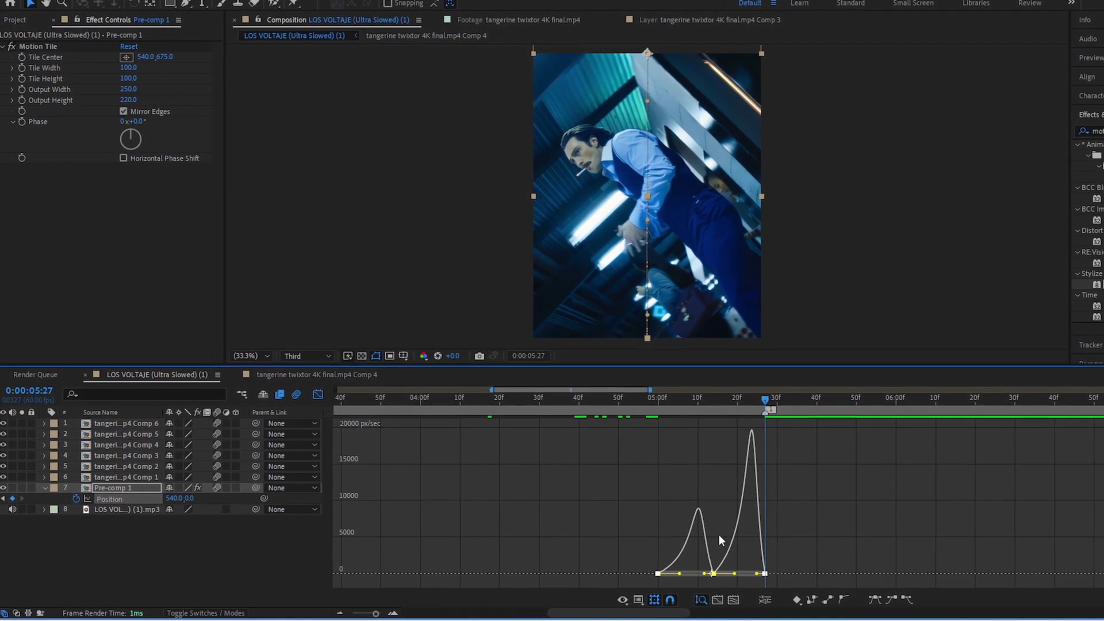
left_click(317, 395)
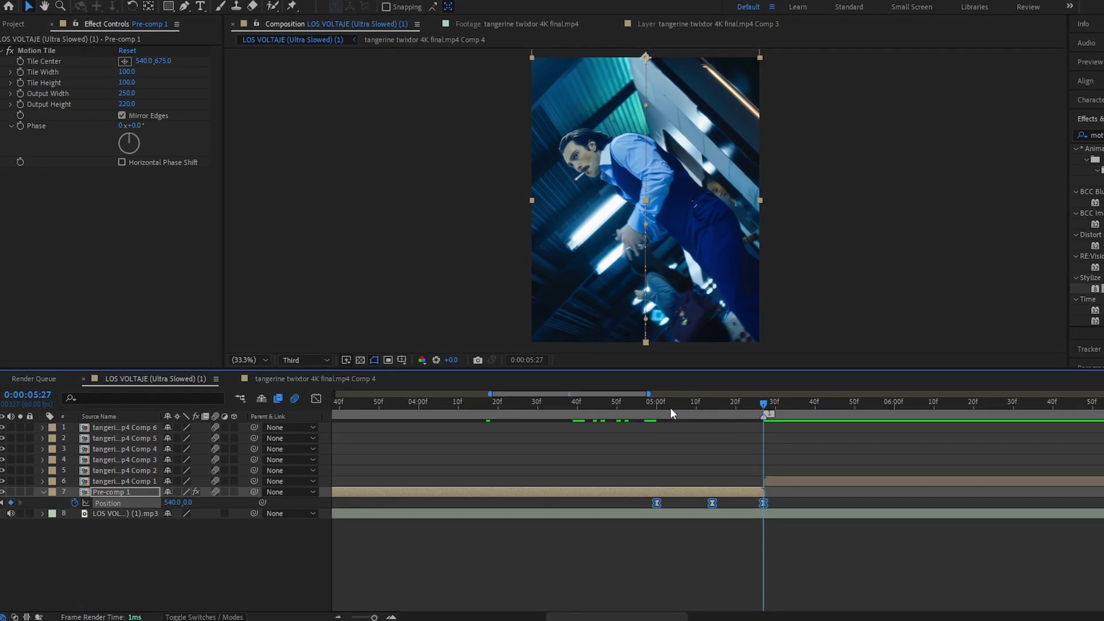
Step: Play back the slide transition across the cut from Pre-comp 1 to the following clip
key("space")
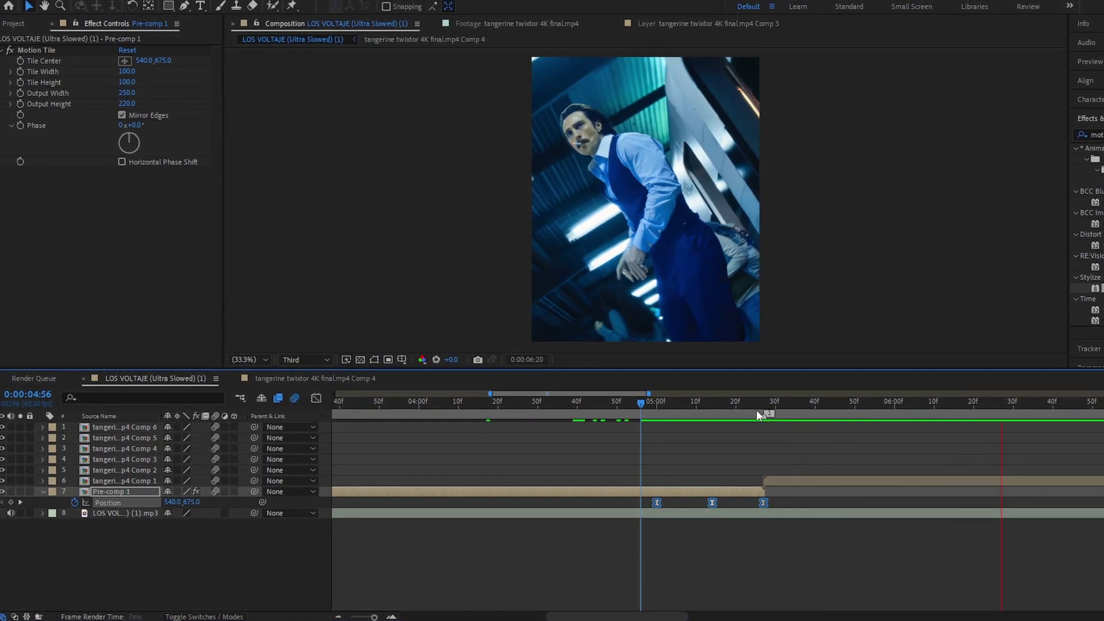
left_click(622, 416)
key("space")
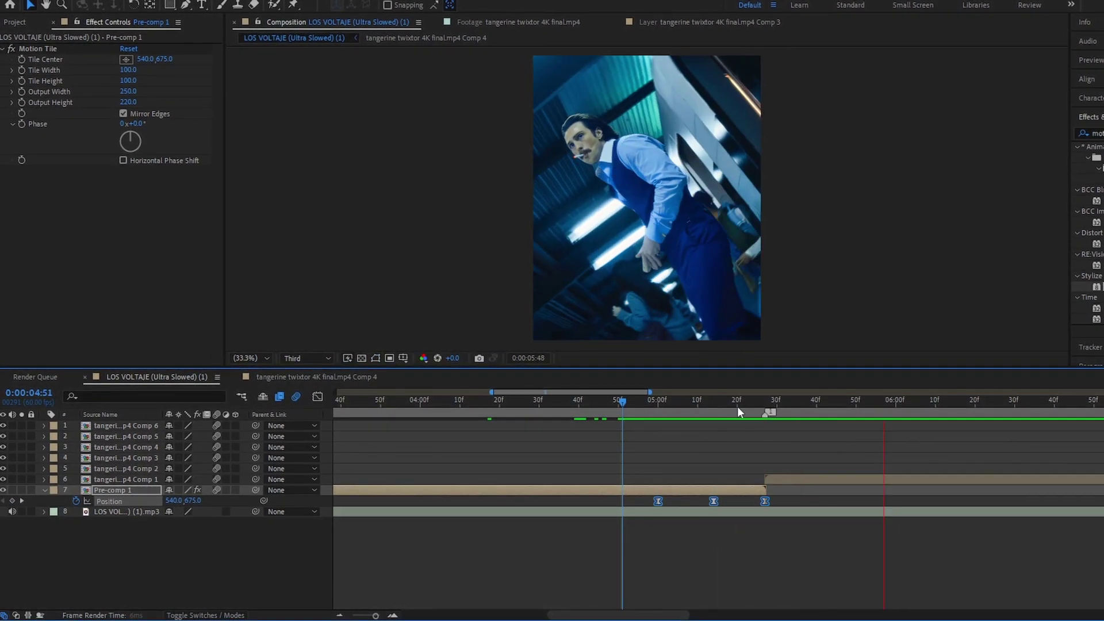
left_click_drag(648, 412, 657, 413)
left_click(691, 554)
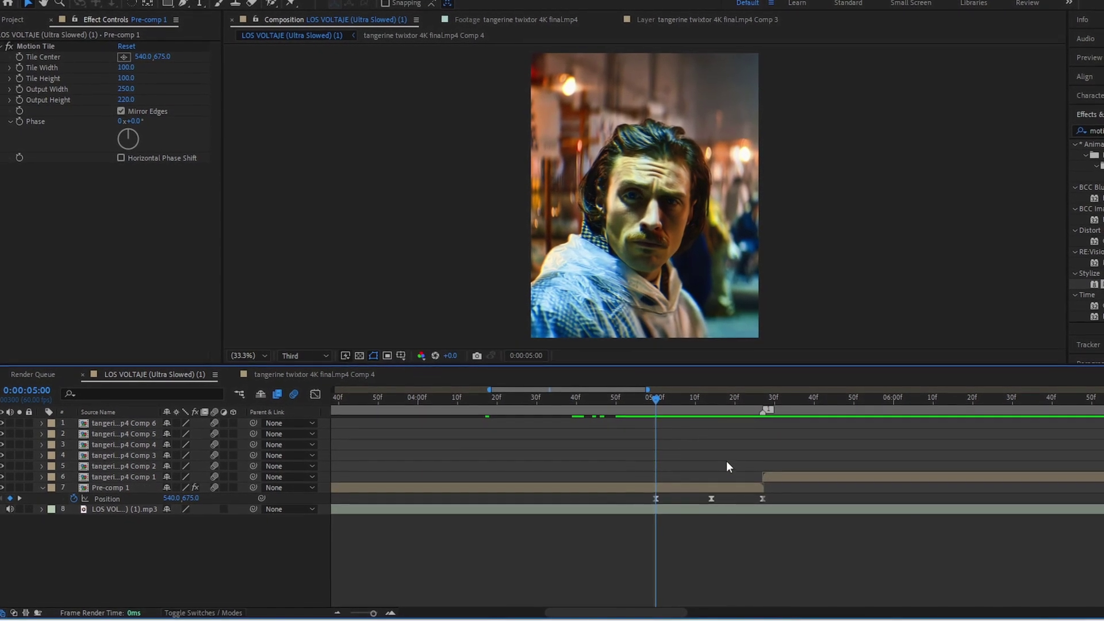
Step: Find the BCC Directional Blur effect and apply it to Pre-comp 1
scroll(726, 462, "down", 4)
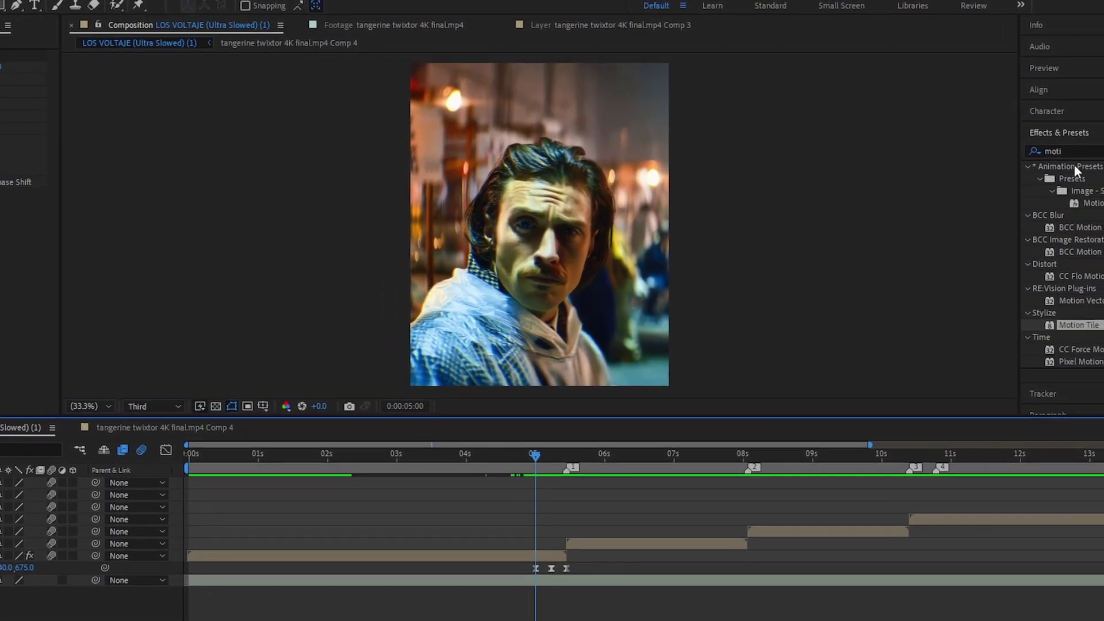
left_click_drag(1103, 133, 1059, 138)
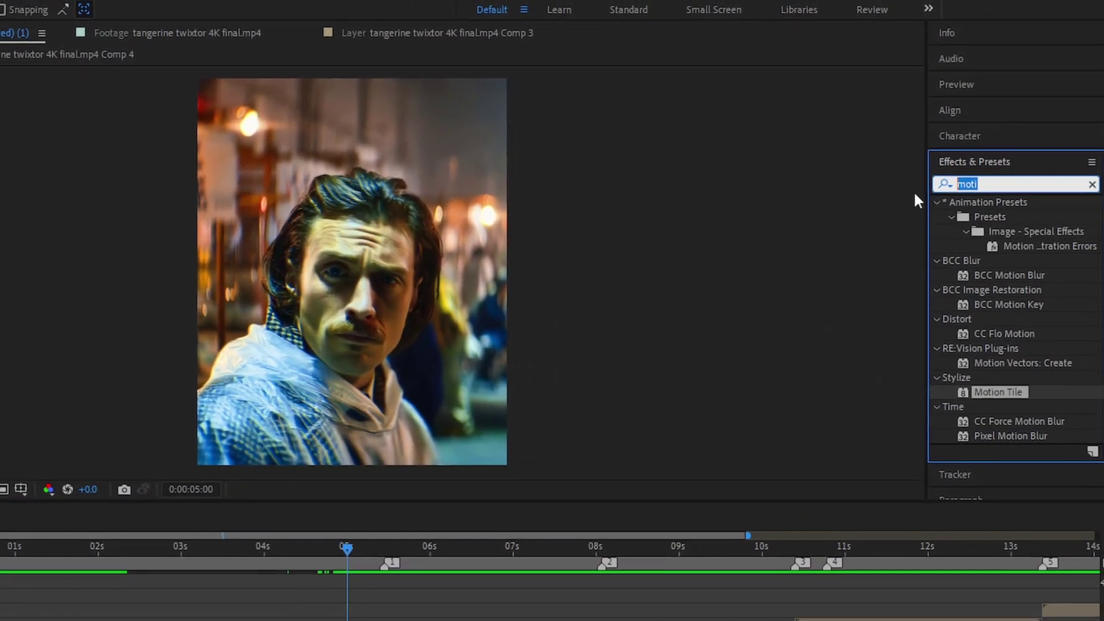
type("bcc ")
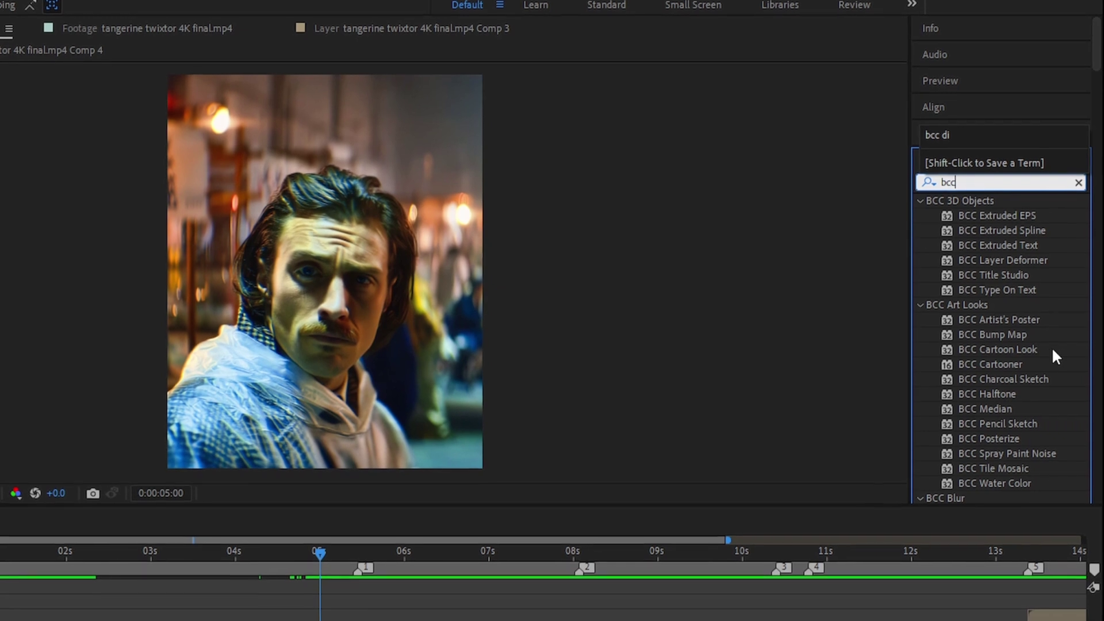
type("di")
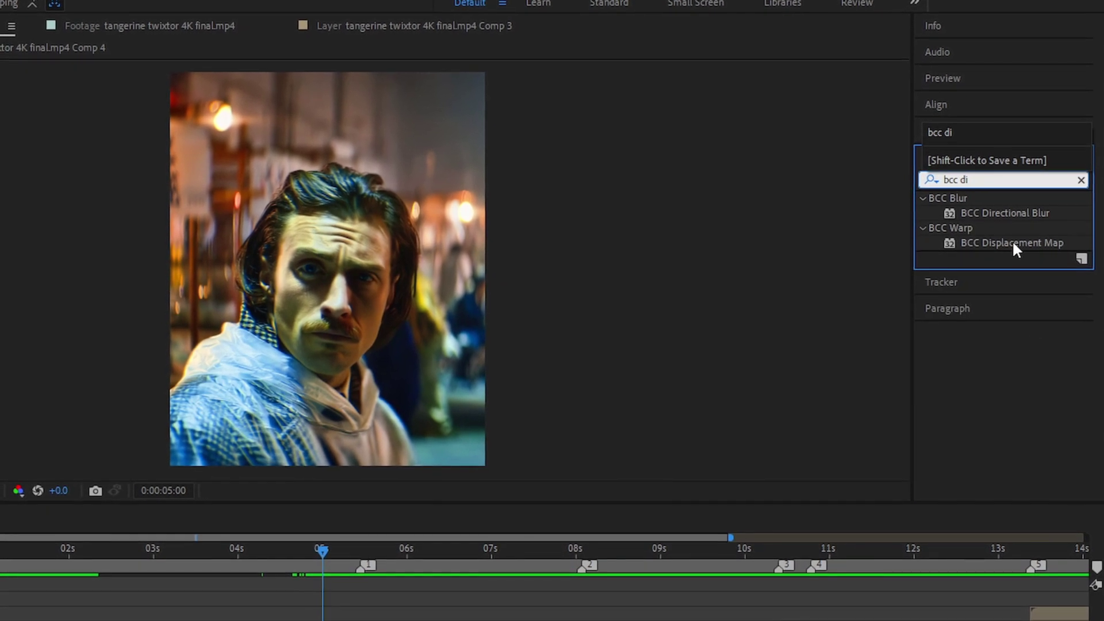
left_click_drag(1020, 211, 647, 484)
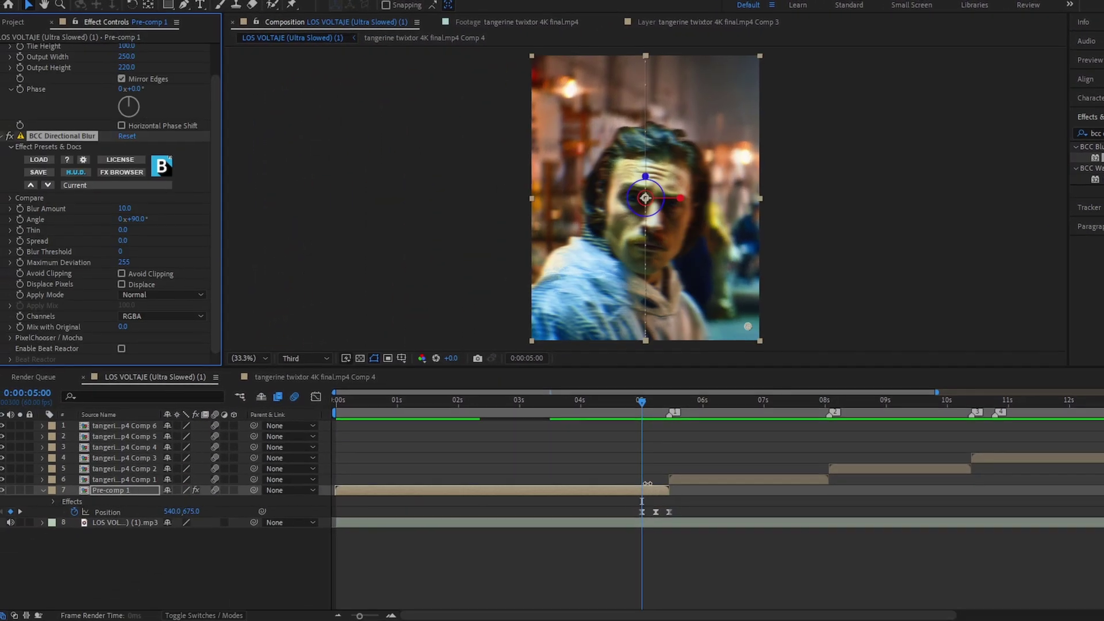
Step: Set the Angle of BCC Directional Blur to 0°
left_click(135, 221)
type("0")
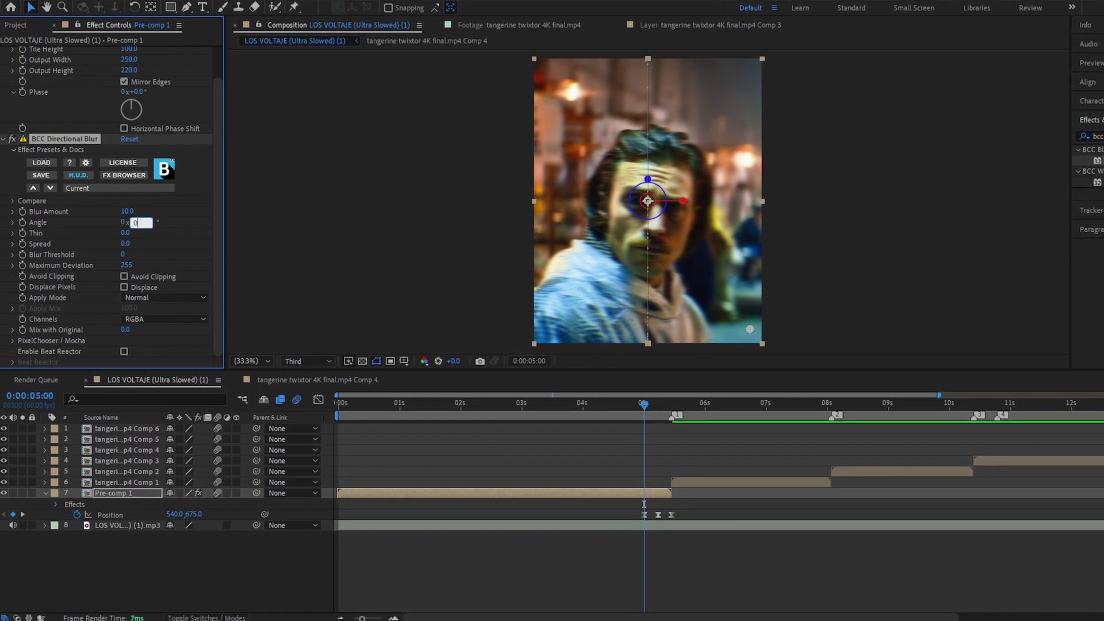
key("Return")
left_click(126, 211)
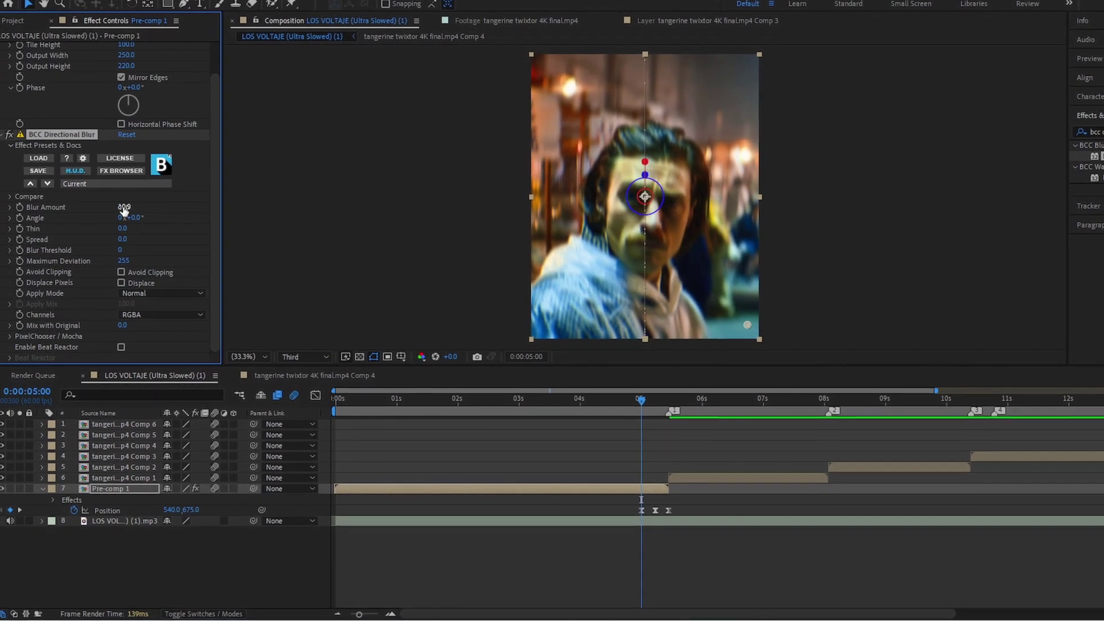
type("300")
Step: Enable Blur Amount keyframing and move that keyframe to the end of Pre-comp 1, at 0:00:05:27
left_click(20, 206)
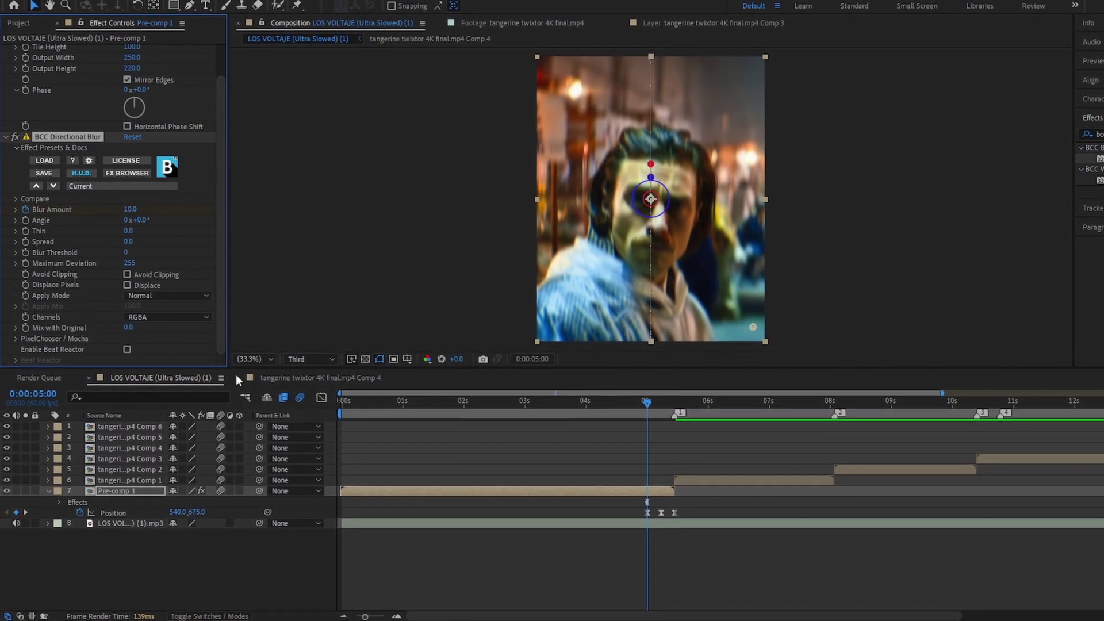
key("u")
key("u")
key("equal")
key("equal")
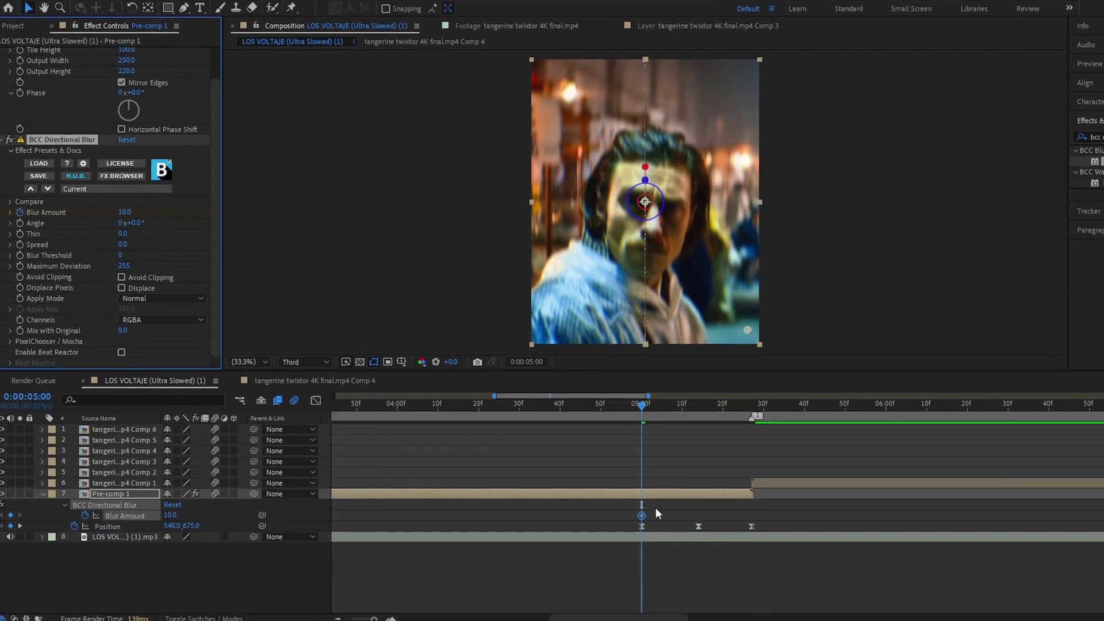
left_click_drag(642, 513, 749, 509)
key("minus")
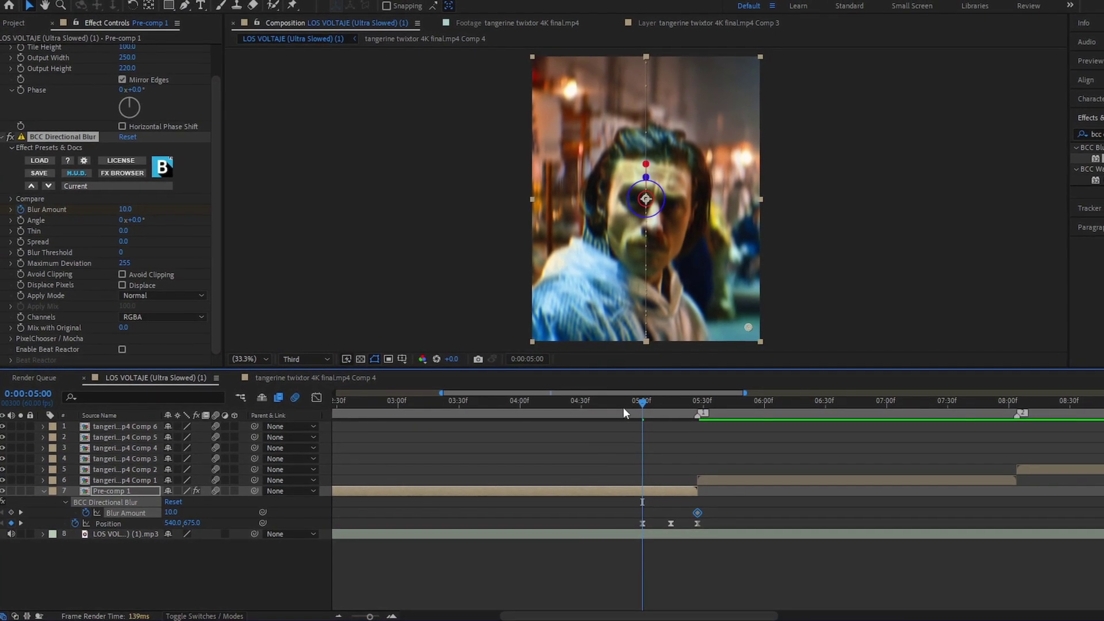
Step: Add a Blur Amount keyframe with a value of 0 at 0:00:04:50
mouse_move(622, 408)
left_mouse_down()
mouse_move(596, 420)
mouse_move(623, 426)
left_mouse_up()
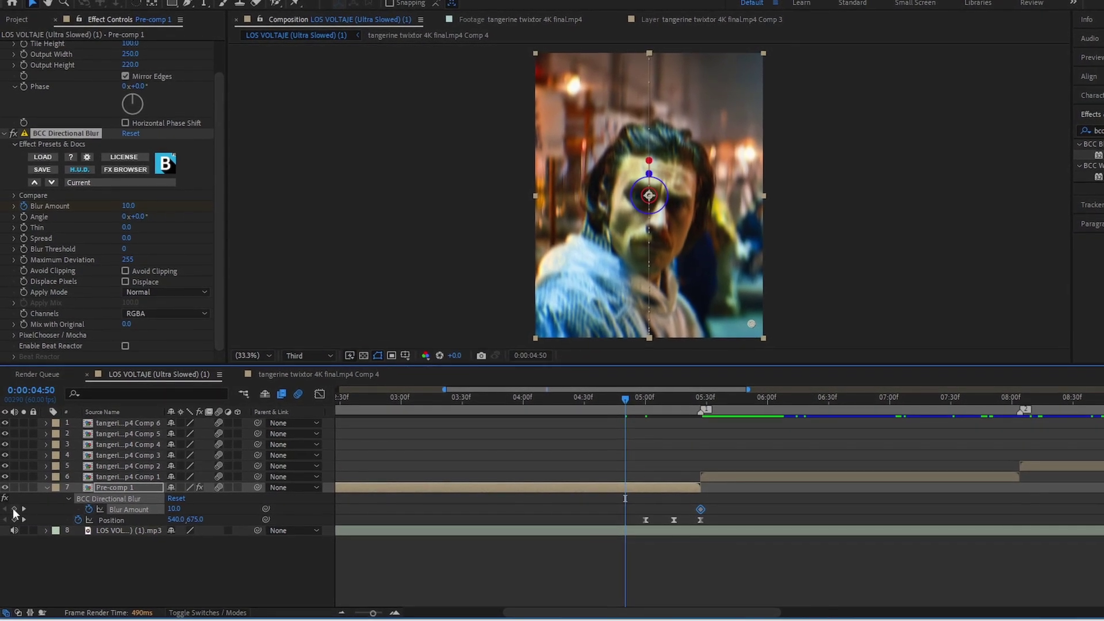
left_click(15, 509)
left_click(170, 509)
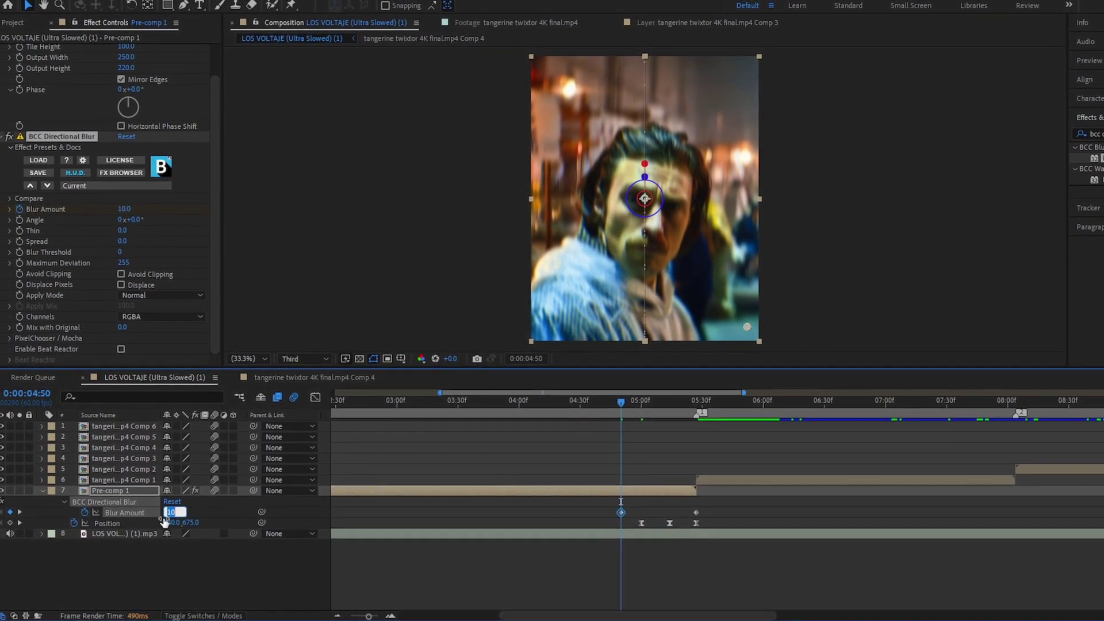
type("0")
key("Return")
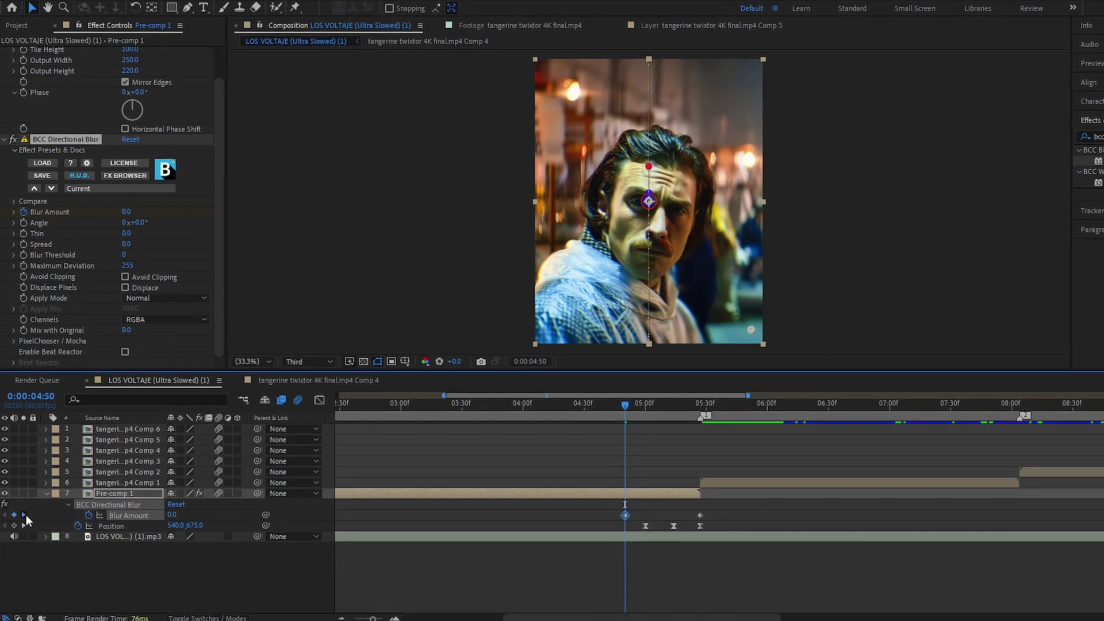
Step: Set the last Blur Amount keyframe to 100 and select both Blur Amount keyframes
left_click(24, 515)
left_click(172, 514)
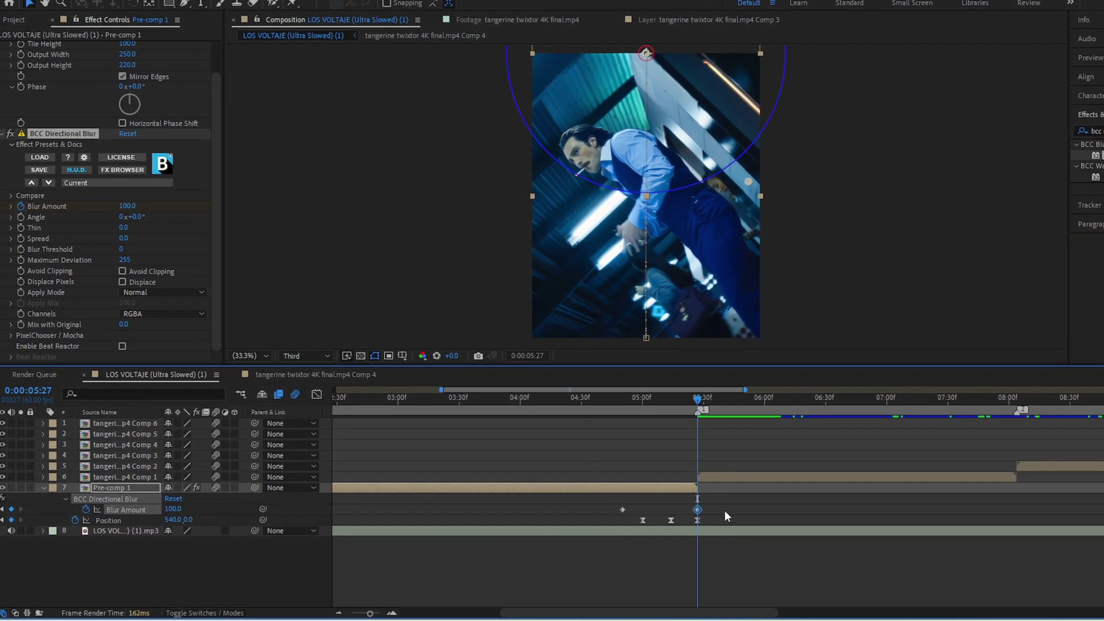
left_click_drag(717, 509, 597, 513)
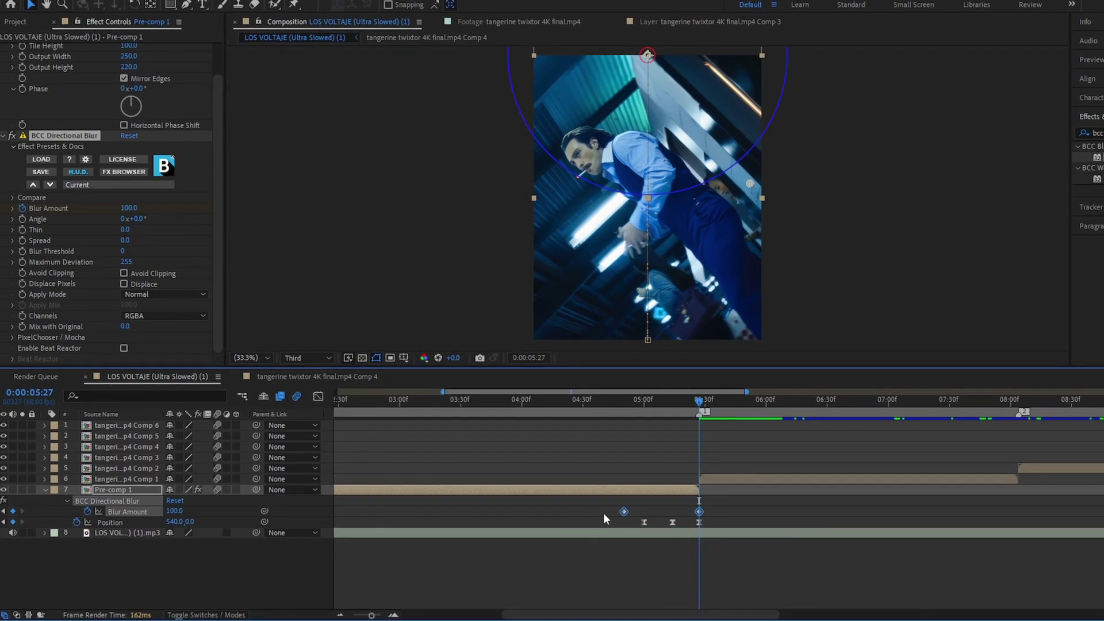
Step: Ease both Blur Amount keyframes and reshape their speed graph to rise slowly and peak sharply just before the last keyframe
left_click(317, 394)
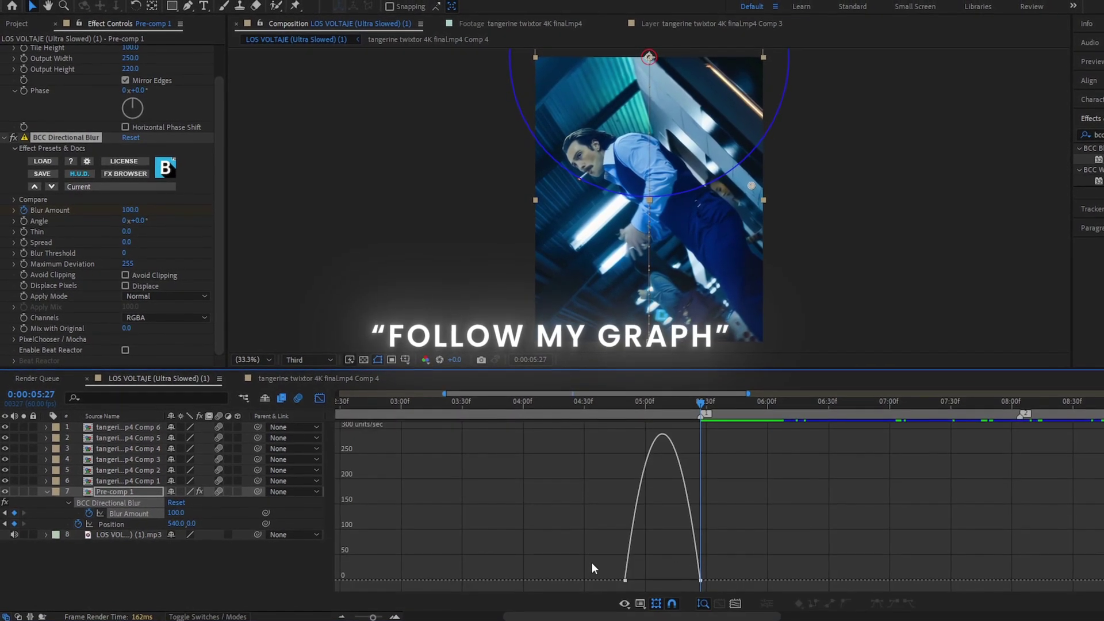
left_click_drag(592, 561, 643, 578)
key("equal")
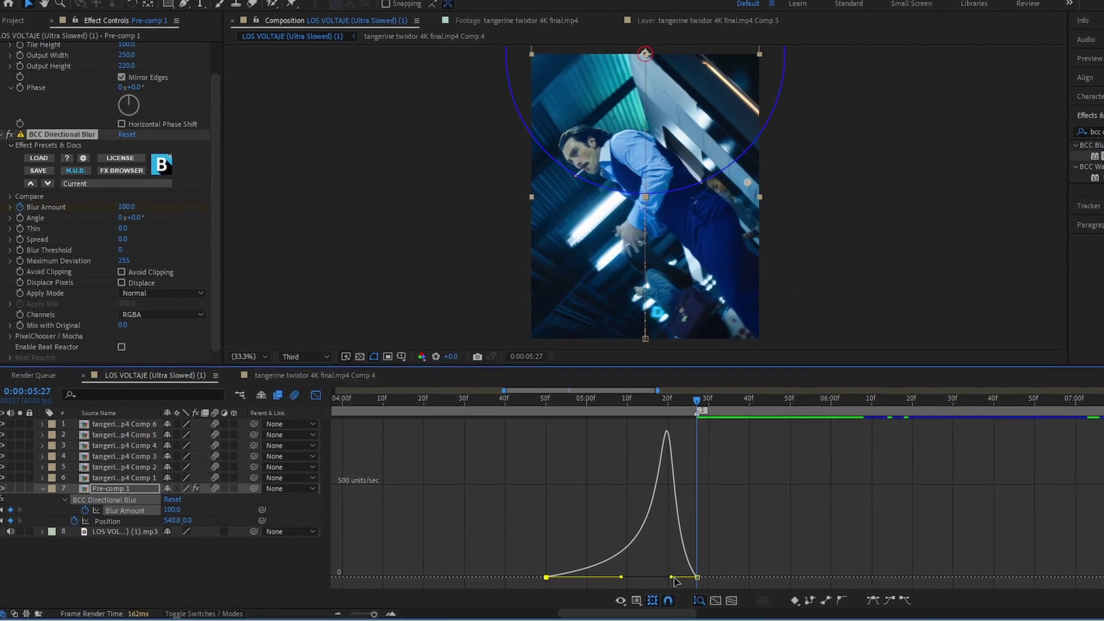
left_click_drag(674, 579, 690, 581)
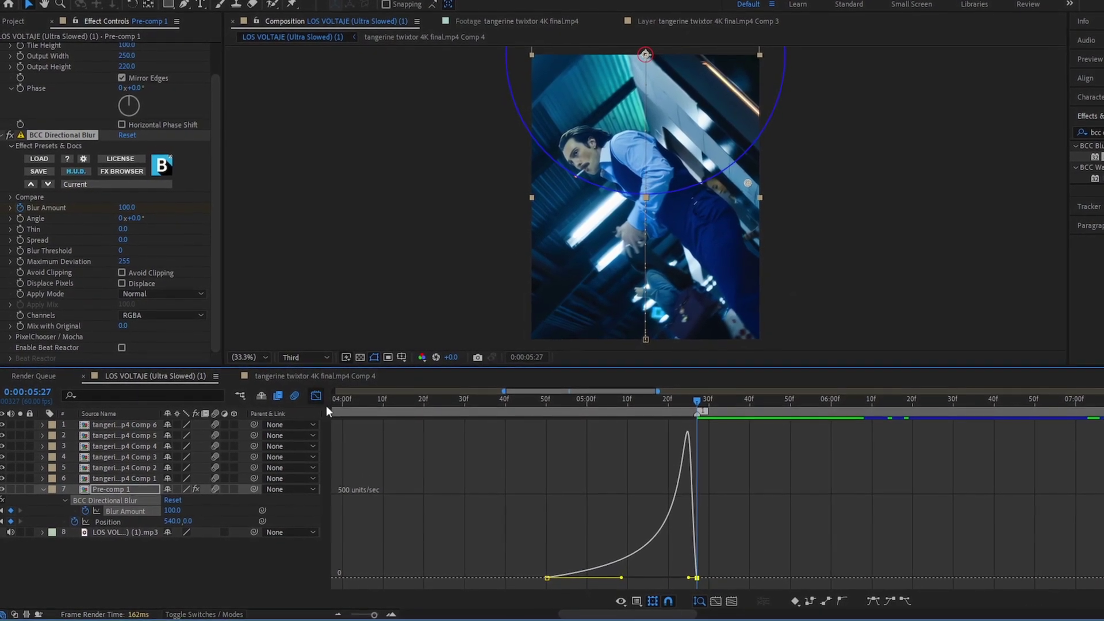
left_click(317, 397)
Step: Preview the transition with the animated directional blur from 0:00:04:50
left_click_drag(670, 413, 622, 404)
key("space")
left_click(396, 502)
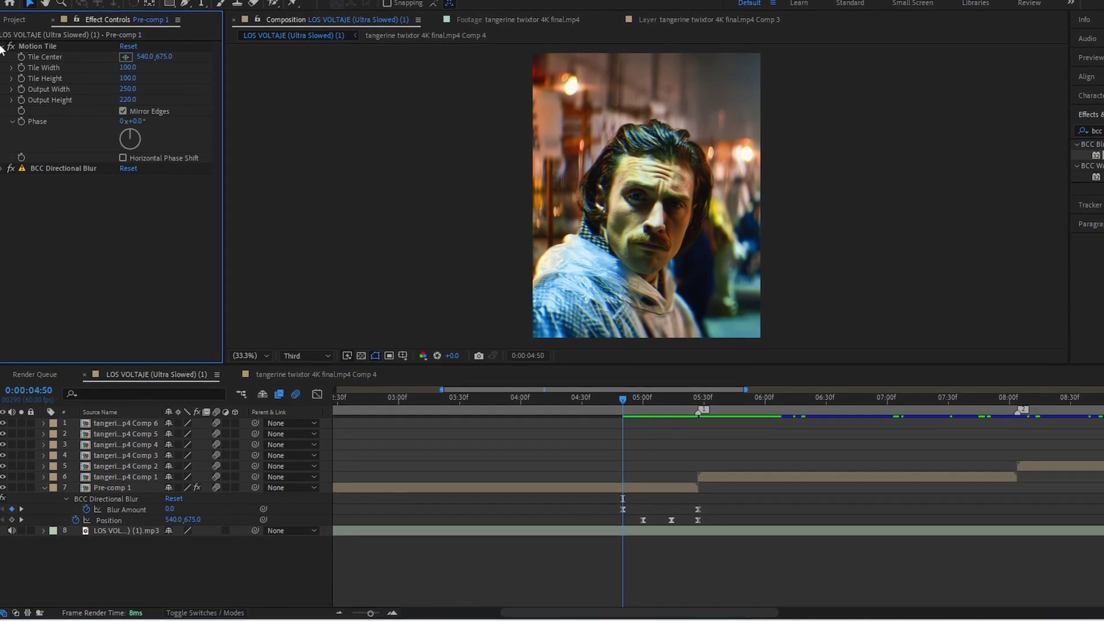
Step: Apply the Brightness & Contrast effect to Pre-comp 1 and enable Brightness keyframing at 0:00:04:50
left_click_drag(1102, 136, 1047, 150)
type("bri")
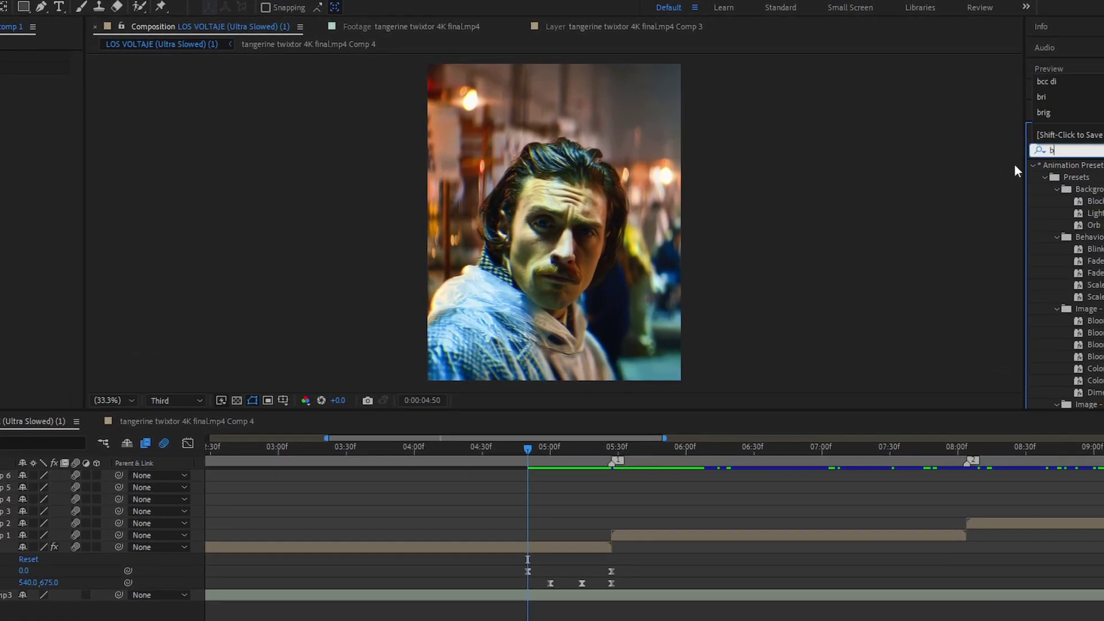
type("g")
left_click_drag(1035, 415, 801, 443)
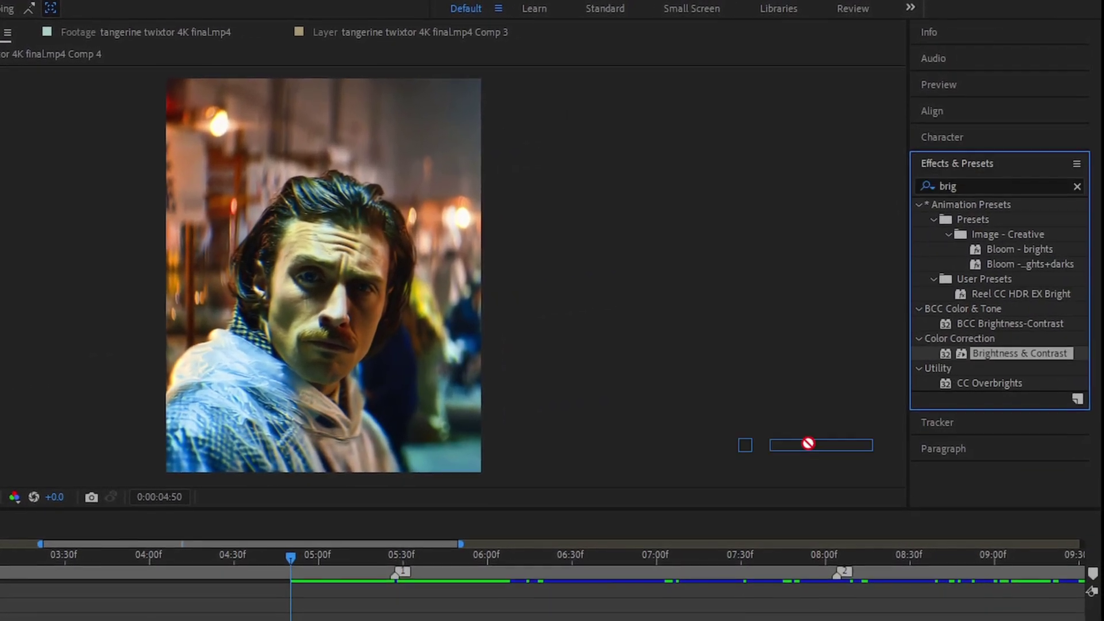
left_click_drag(437, 618, 368, 579)
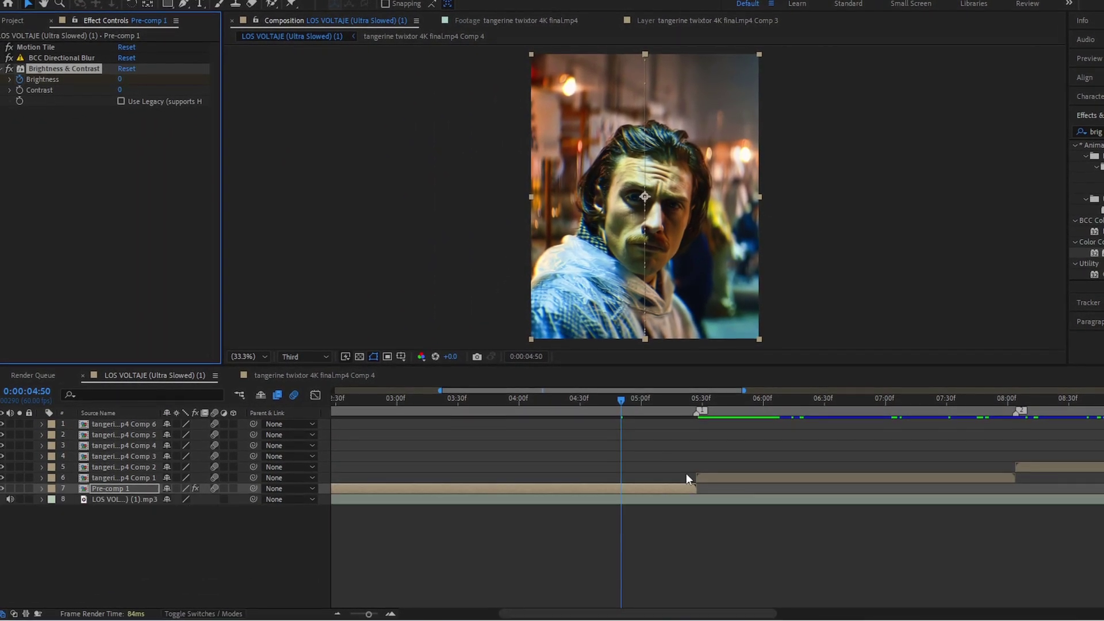
Step: Add a Brightness keyframe of 100 near the end of Pre-comp 1 and align it with the last Blur Amount keyframe at 0:00:05:27
key("u")
left_click(687, 402)
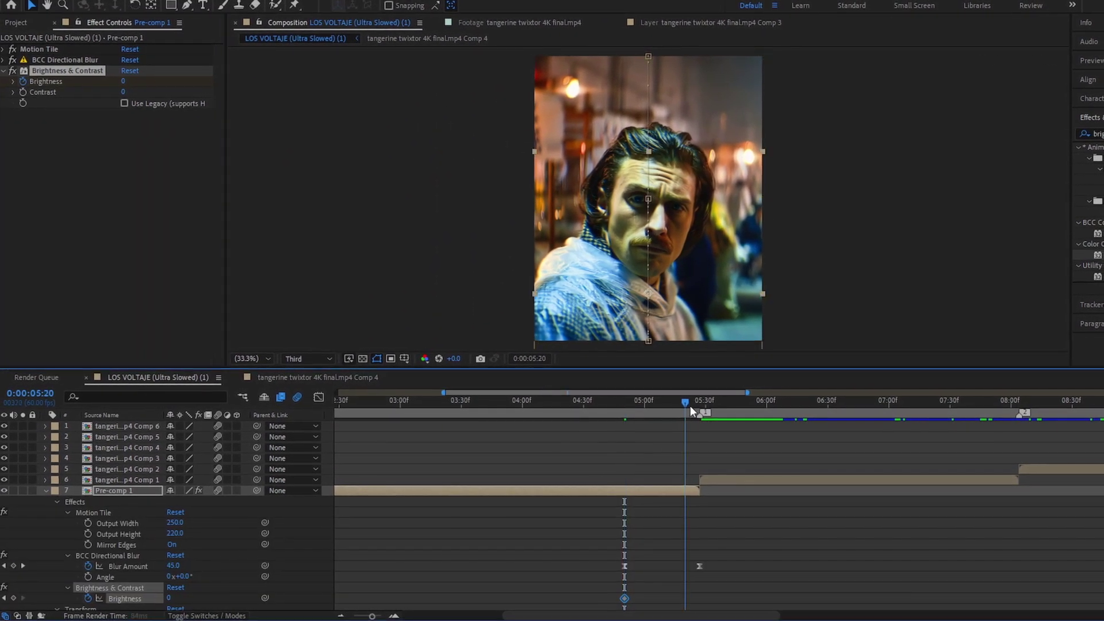
left_click_drag(698, 413, 697, 415)
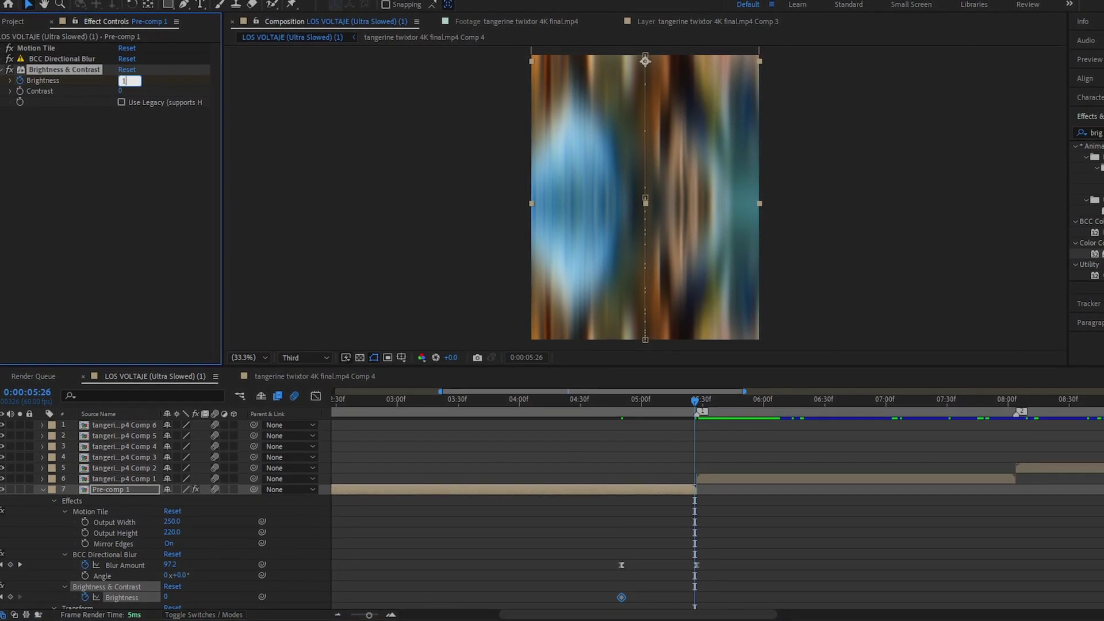
key("equal")
key("equal")
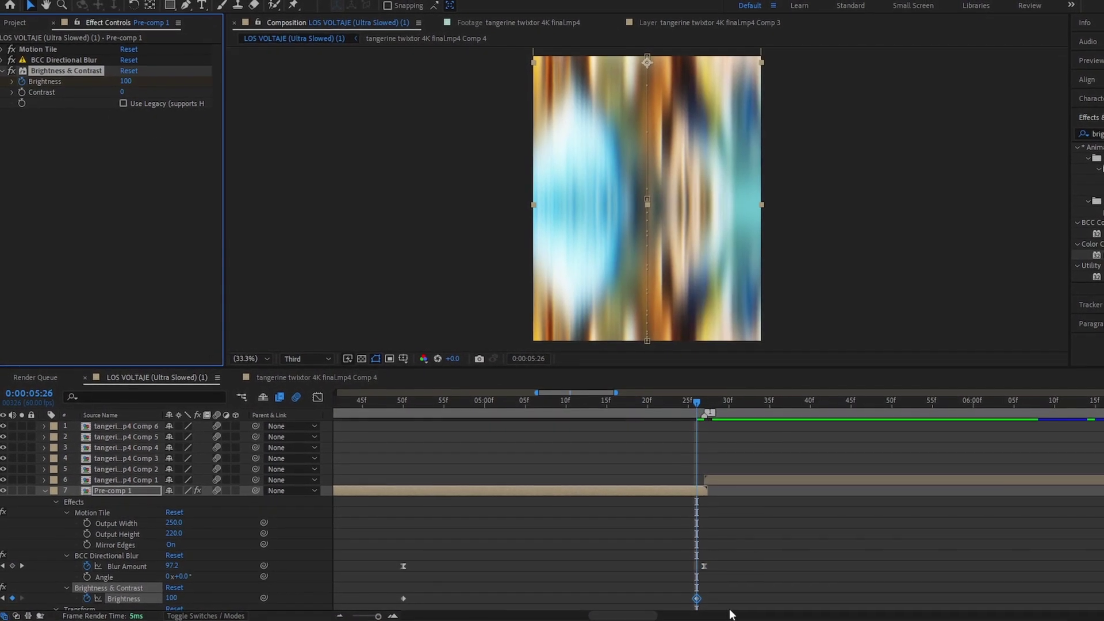
left_click_drag(695, 599, 705, 600)
Step: Ease both Brightness keyframes and reshape their speed graph into a slow rise with a sharp peak near the last keyframe
left_click_drag(402, 586, 717, 597)
key("F9")
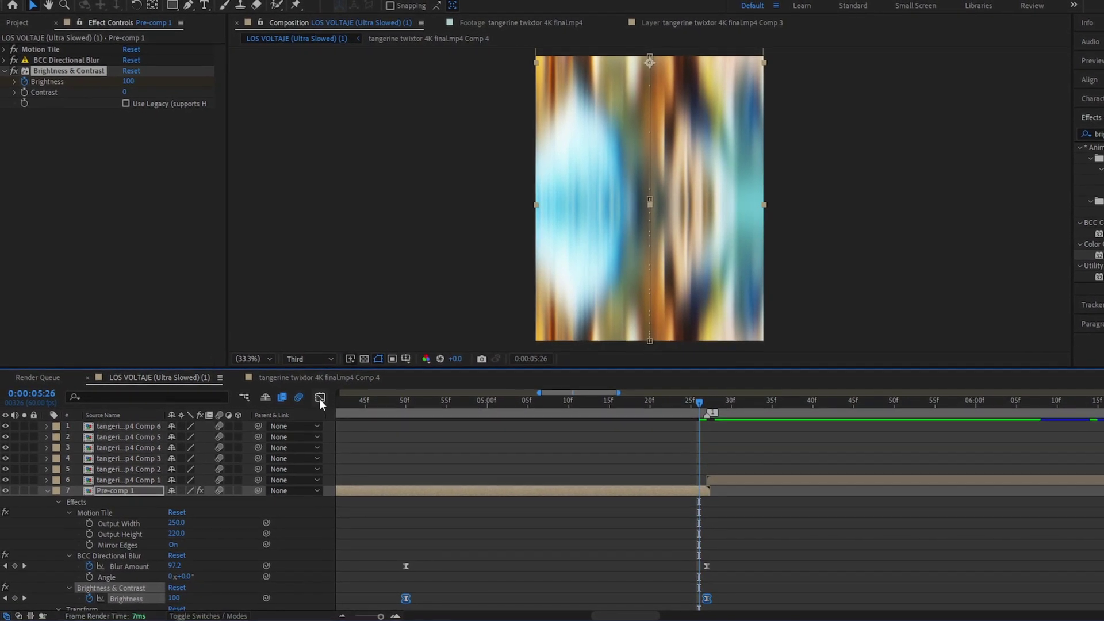
left_click(315, 395)
key("minus")
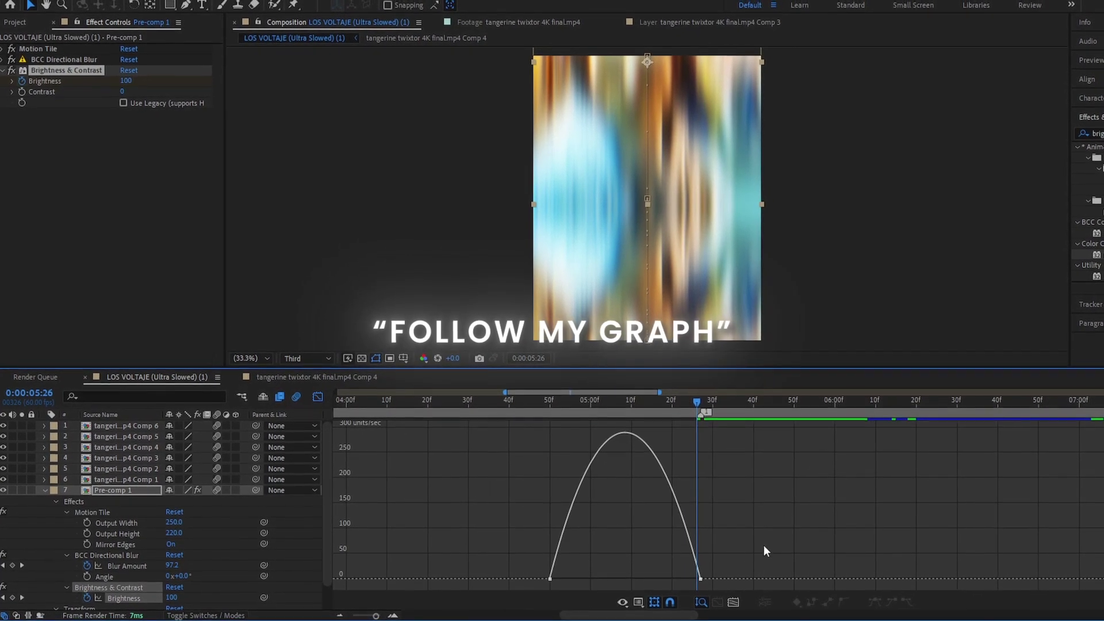
left_click_drag(765, 546, 676, 588)
left_click_drag(577, 578, 695, 579)
left_click(317, 399)
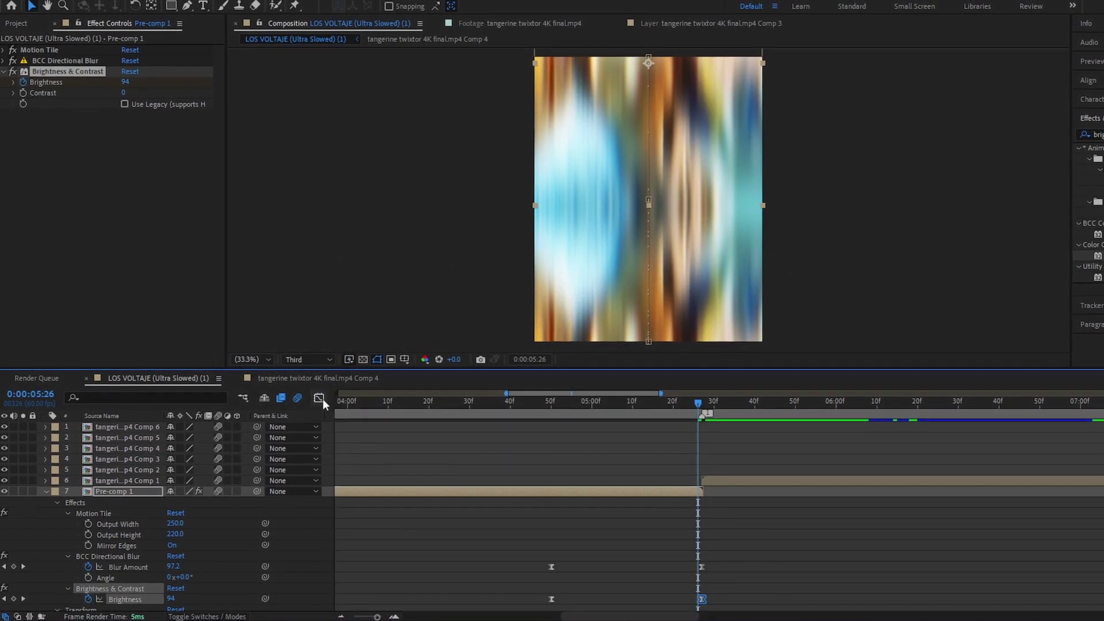
Step: Preview the transition with the brightness animation, starting around 0:00:04:53
scroll(509, 429, "down", 4)
left_click(631, 401)
left_click_drag(634, 402, 647, 403)
left_click(773, 495)
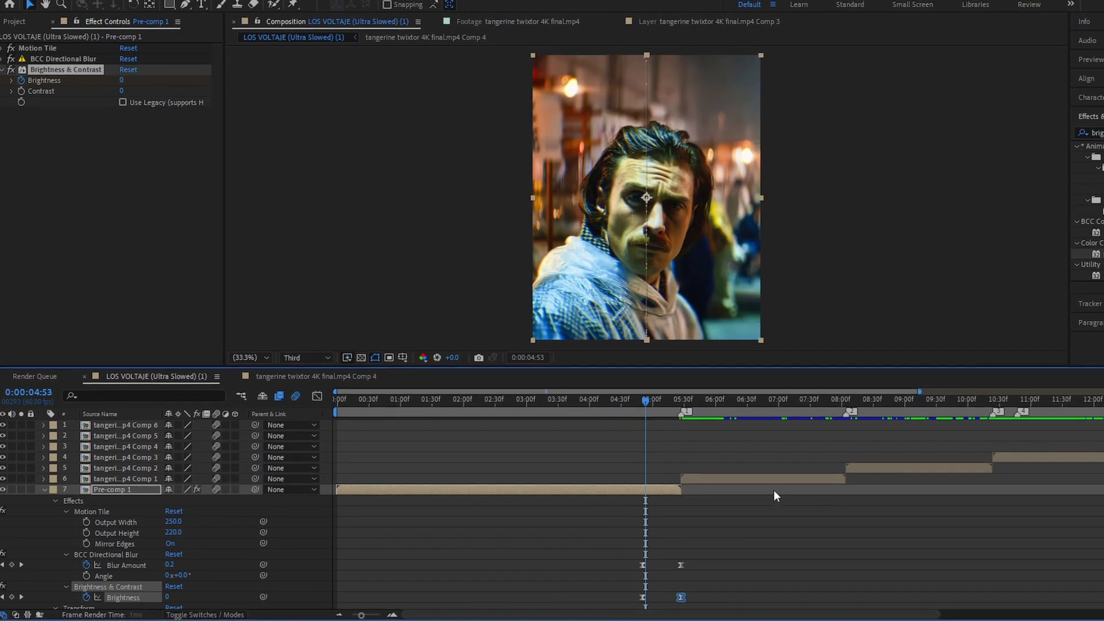
Step: Collapse the Pre-comp 1 and Brightness & Contrast properties, and apply the Video Copilot Twitch effect to Pre-comp 1
left_click(46, 489)
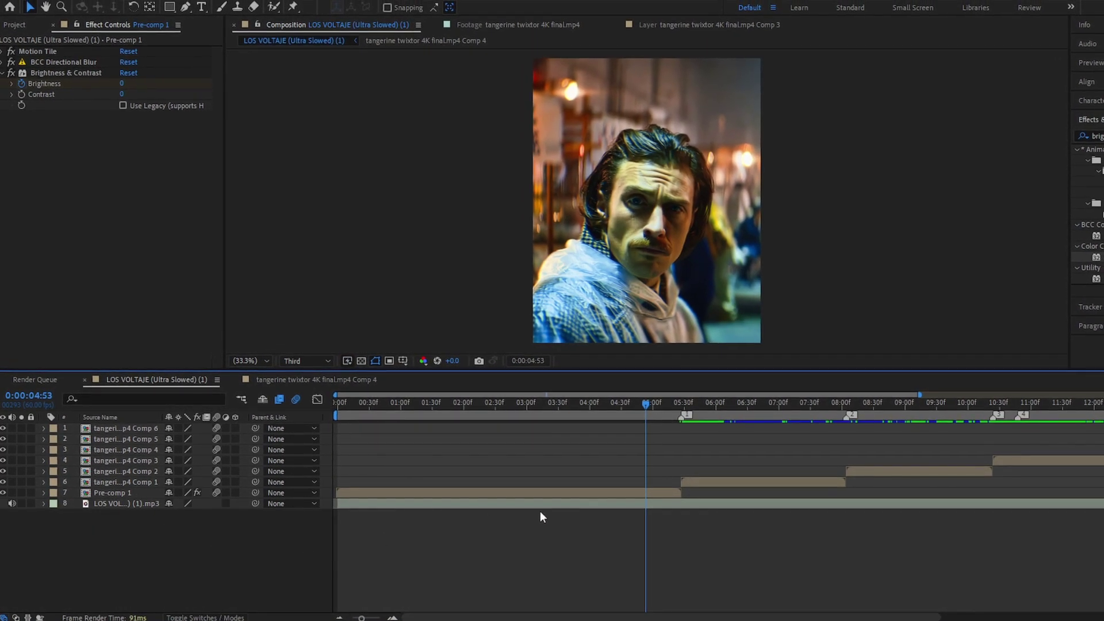
left_click(2, 69)
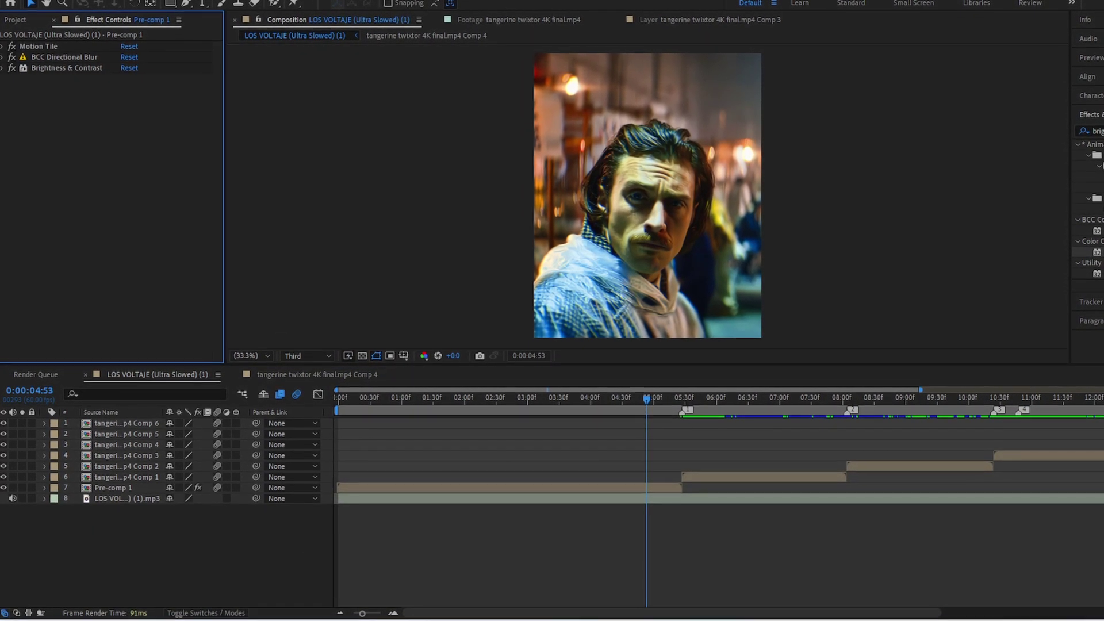
left_click_drag(1103, 131, 1040, 147)
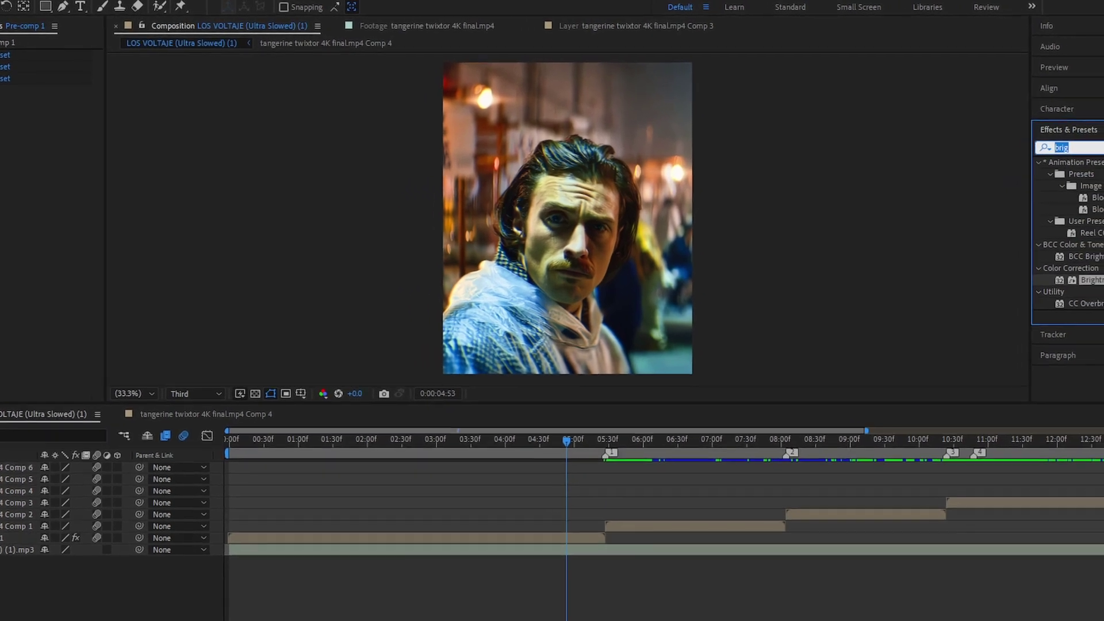
type("tw")
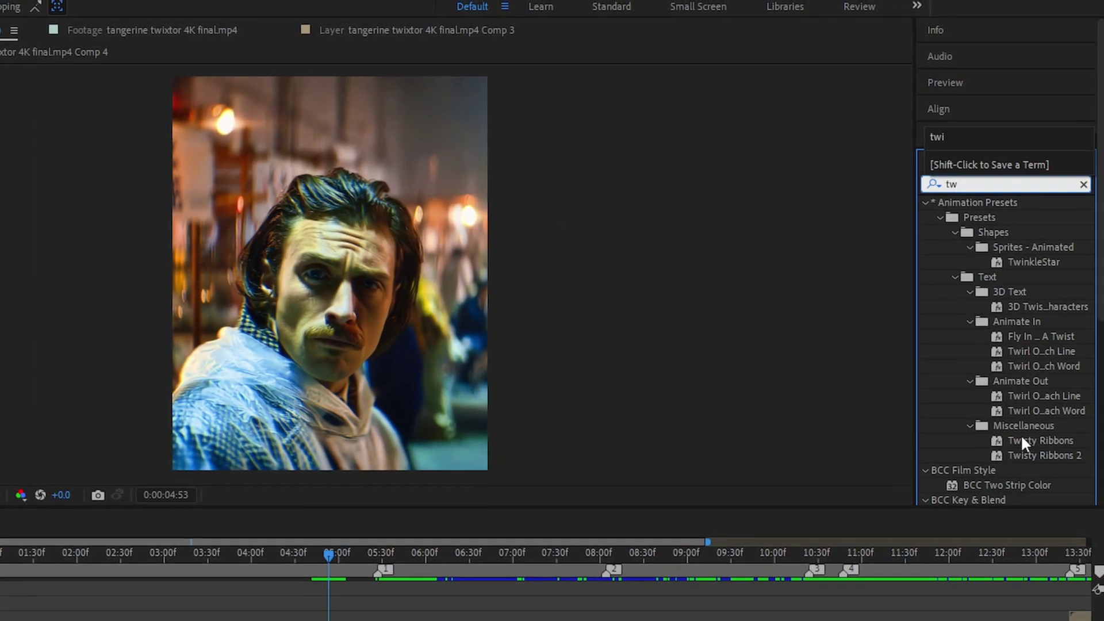
type("i")
scroll(978, 403, "down", 4)
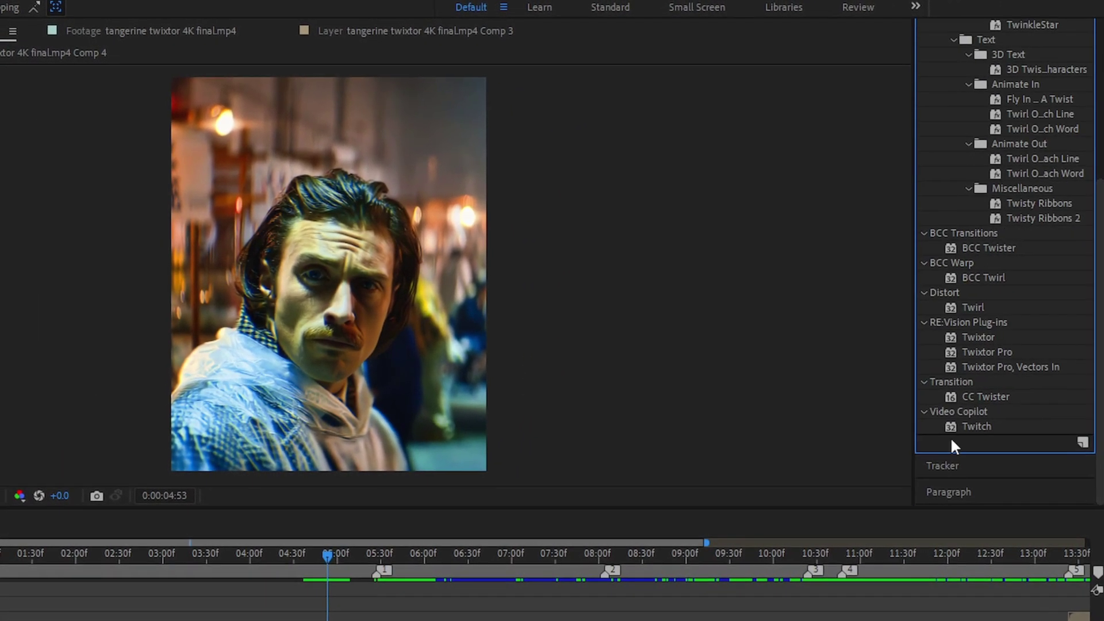
left_click_drag(977, 426, 115, 616)
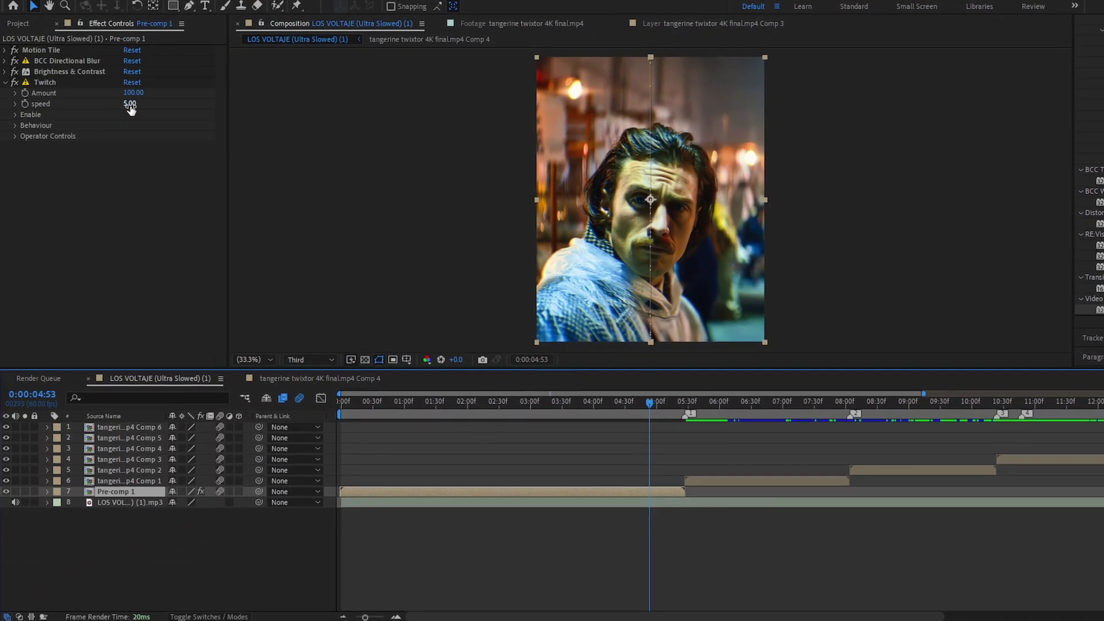
Step: Set the Twitch speed to 30 and enable its Blur, Light and Slide operators
left_click(124, 105)
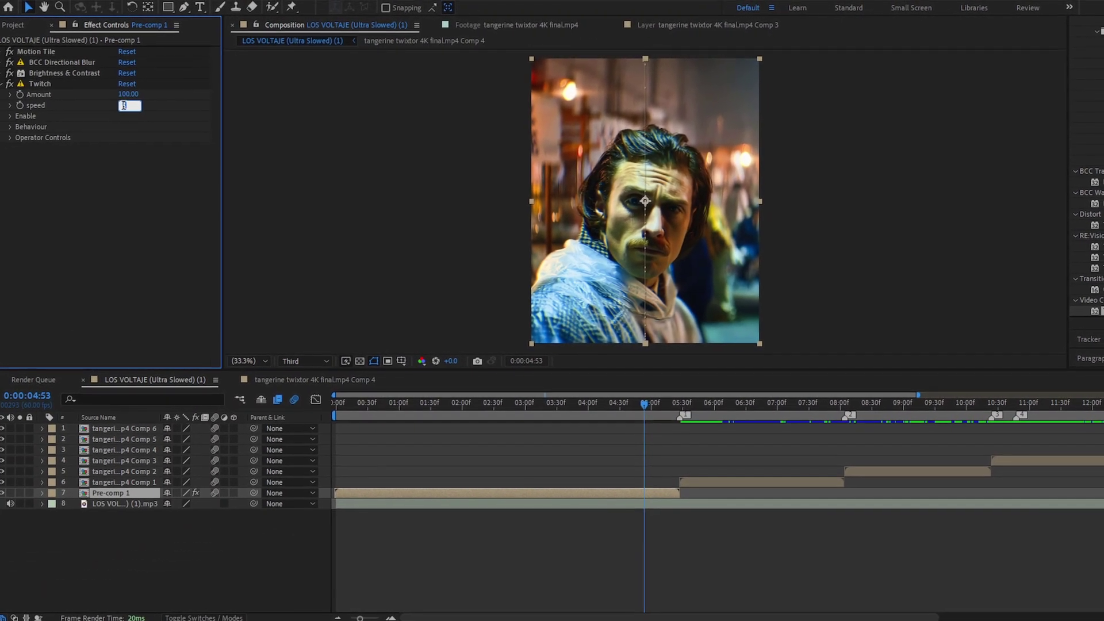
type("30")
key("Return")
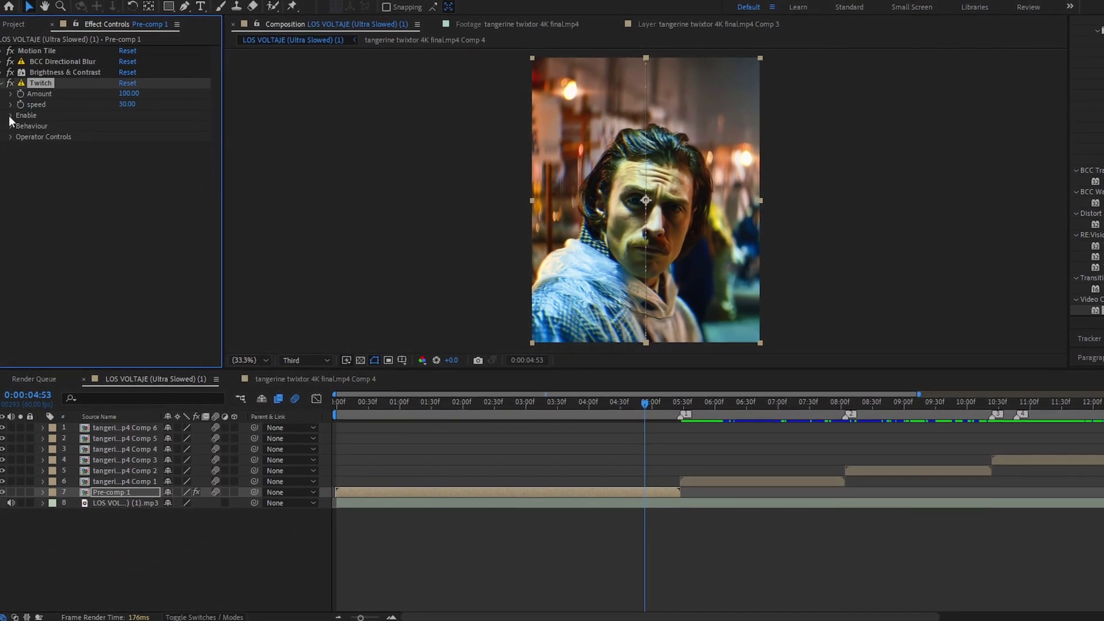
left_click(10, 115)
left_click(122, 126)
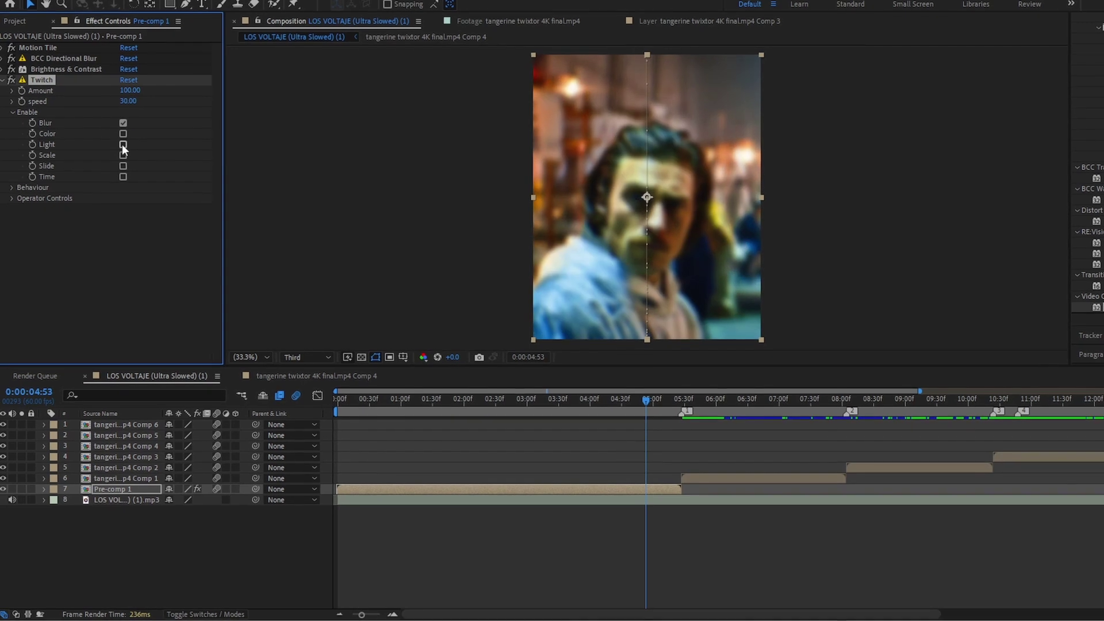
left_click(122, 143)
left_click(122, 165)
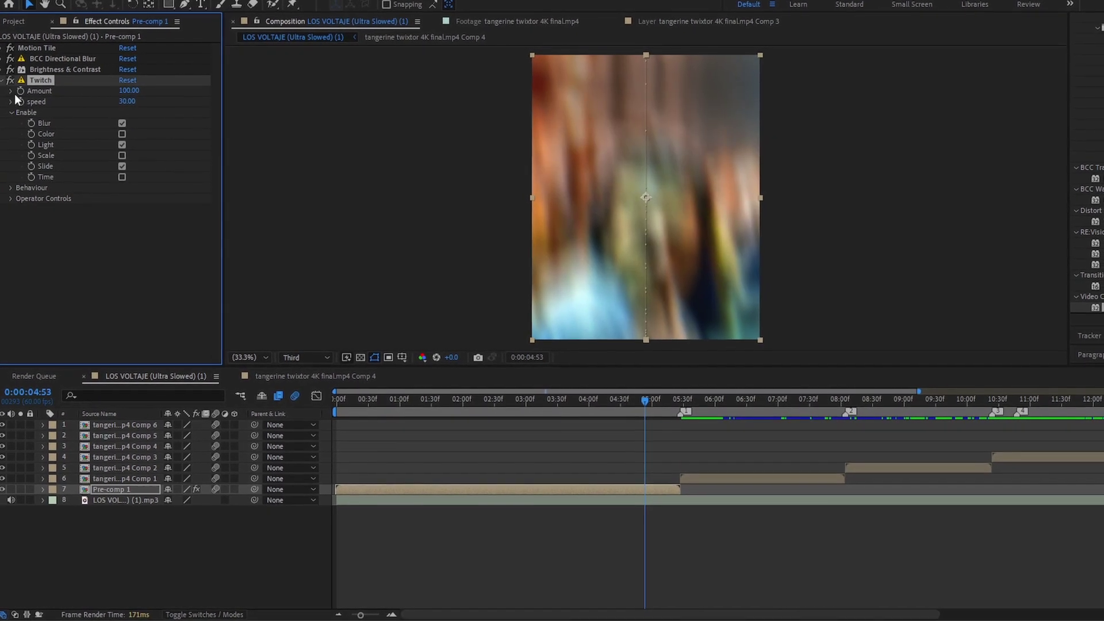
Step: Enable keyframing for the Twitch Amount and move that keyframe to the end of Pre-comp 1, at 0:00:05:27
left_click(22, 91)
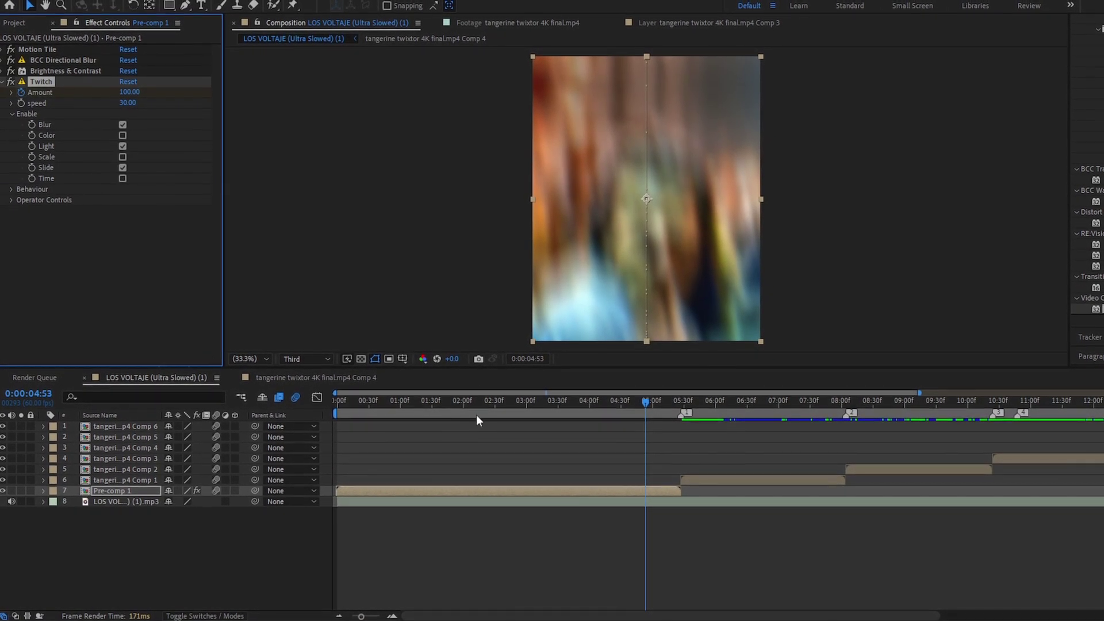
key("u")
left_click_drag(647, 555, 669, 555)
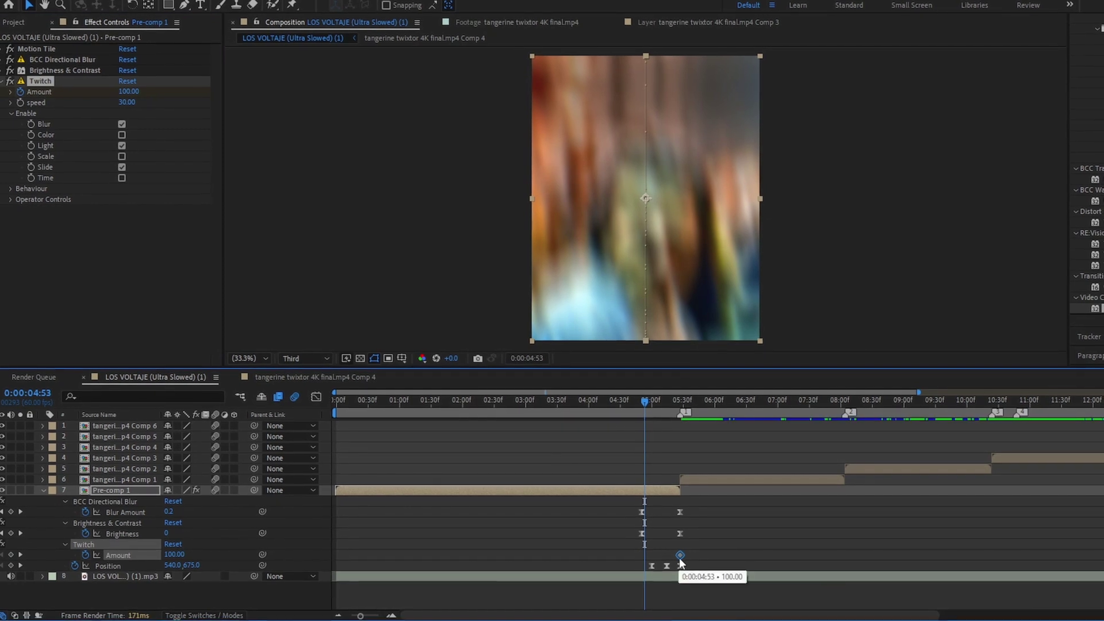
key("equal")
key("equal")
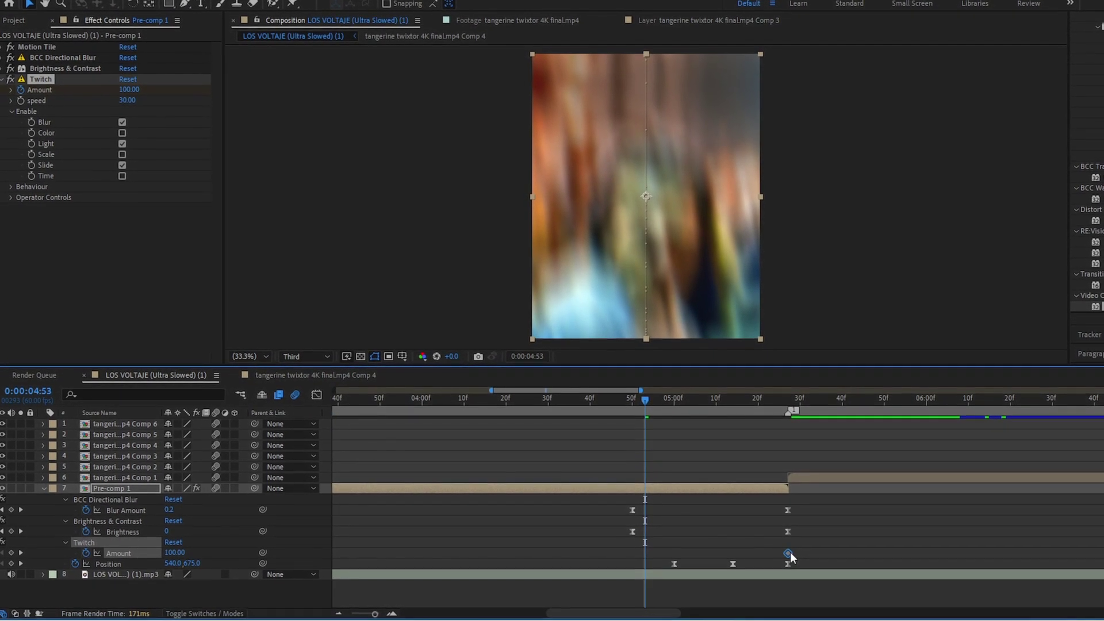
key("equal")
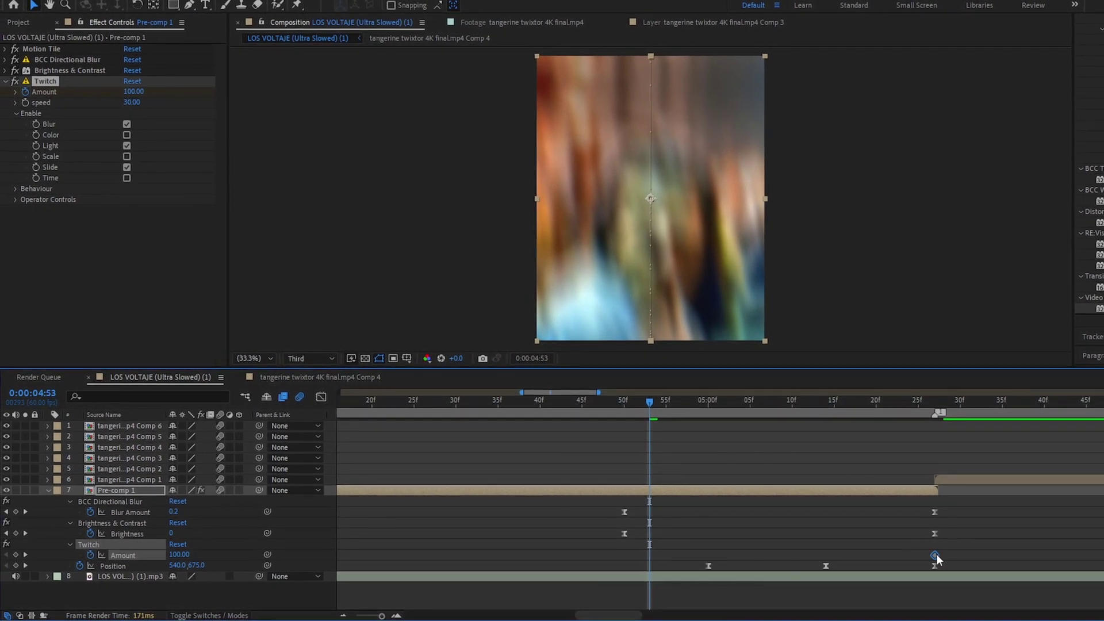
Step: Add a Twitch Amount keyframe with a value of 0 at 0:00:04:50
left_click(622, 409)
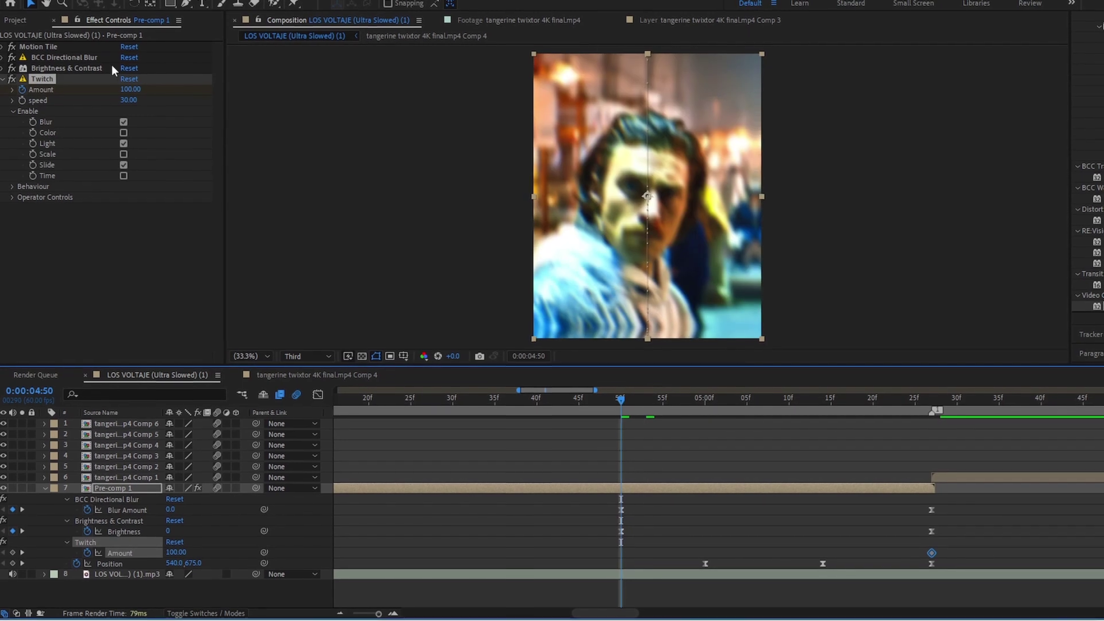
type("0")
key("Return")
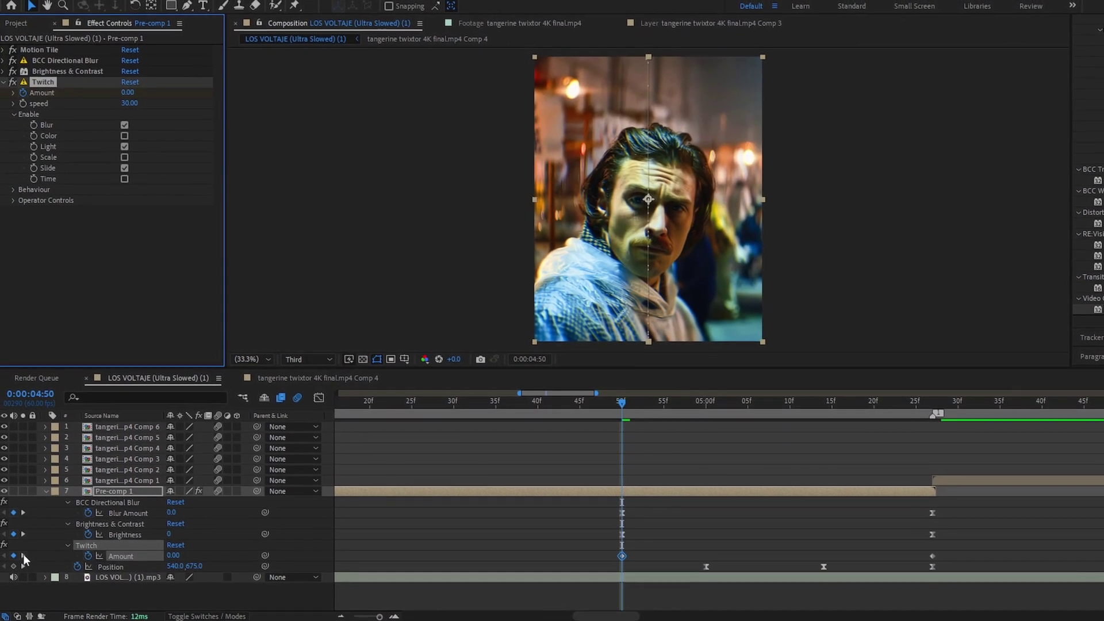
Step: Ease both Twitch Amount keyframes and reshape their speed graph to build slowly and peak just before the last keyframe
left_click(19, 554)
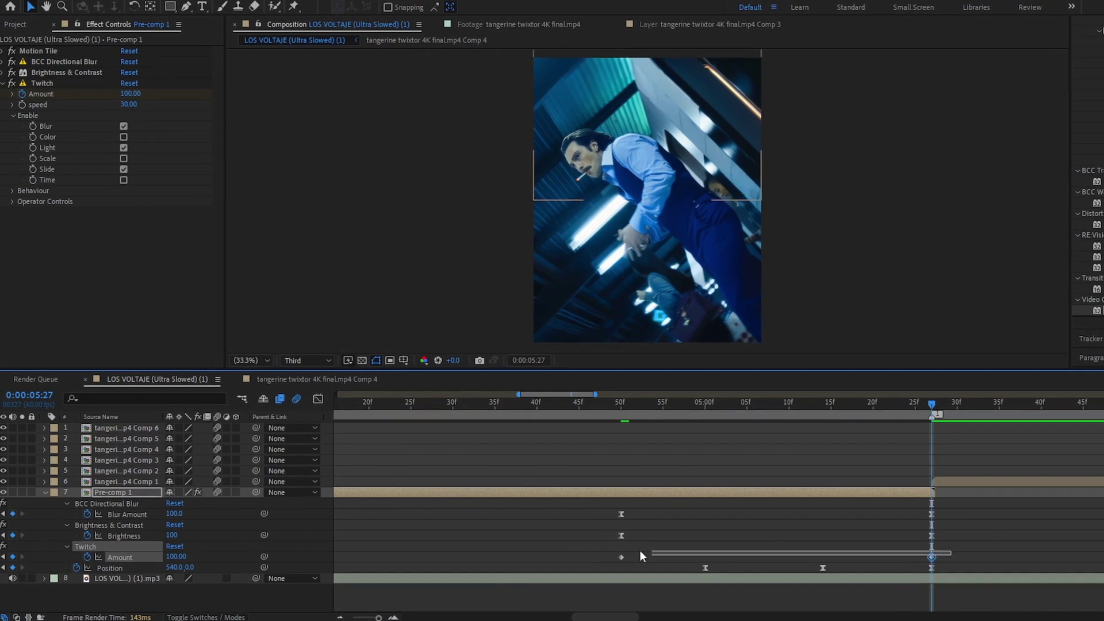
left_click_drag(640, 551, 680, 584)
key("F9")
left_click(319, 398)
key("minus")
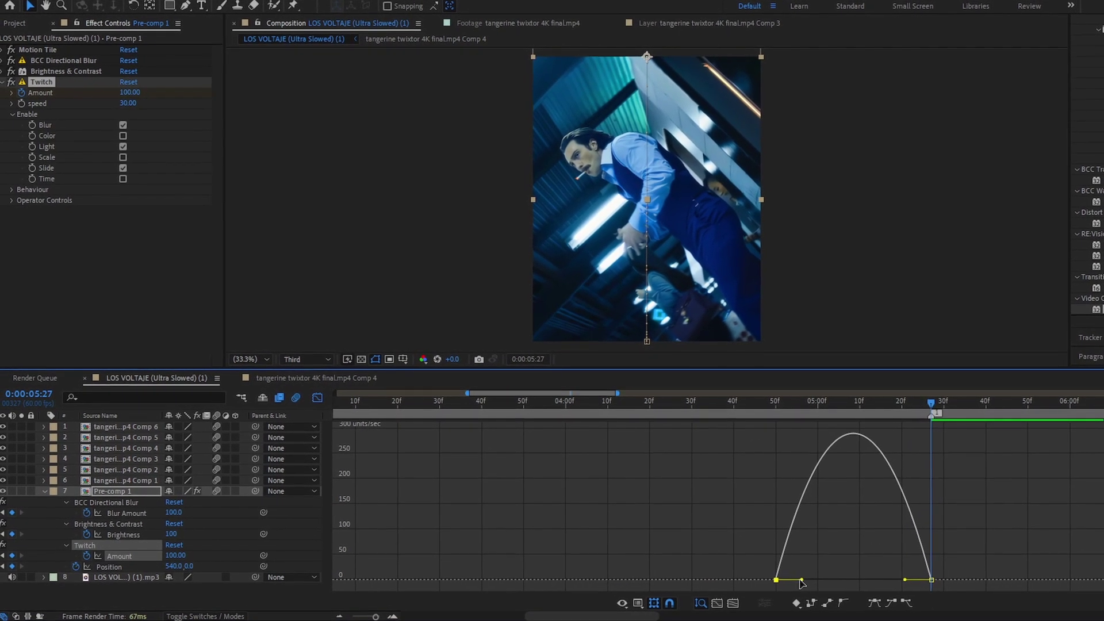
left_click_drag(872, 578, 927, 583)
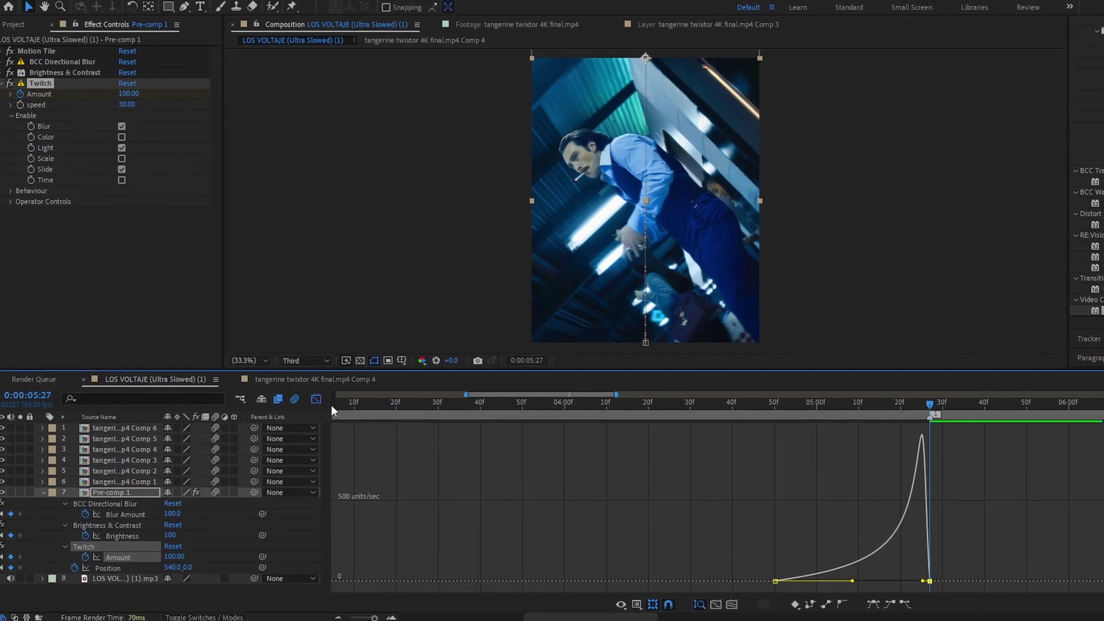
left_click(321, 394)
Step: Move the first Twitch Amount keyframe to about 0:00:04:45 and place the playhead just before it at 0:00:04:42
key("minus")
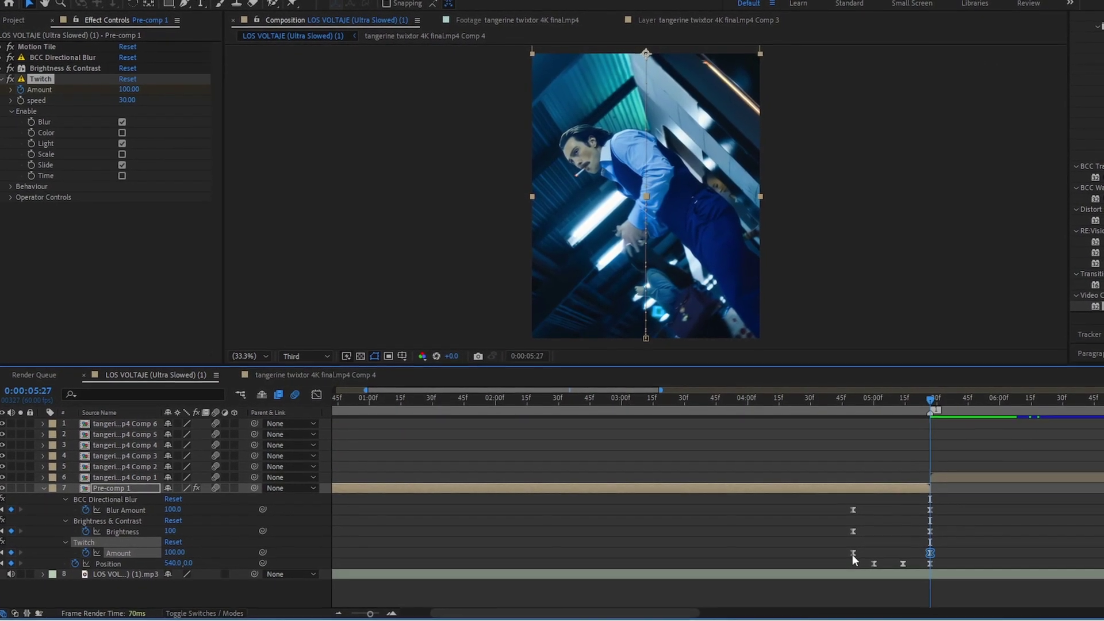
left_click(844, 427)
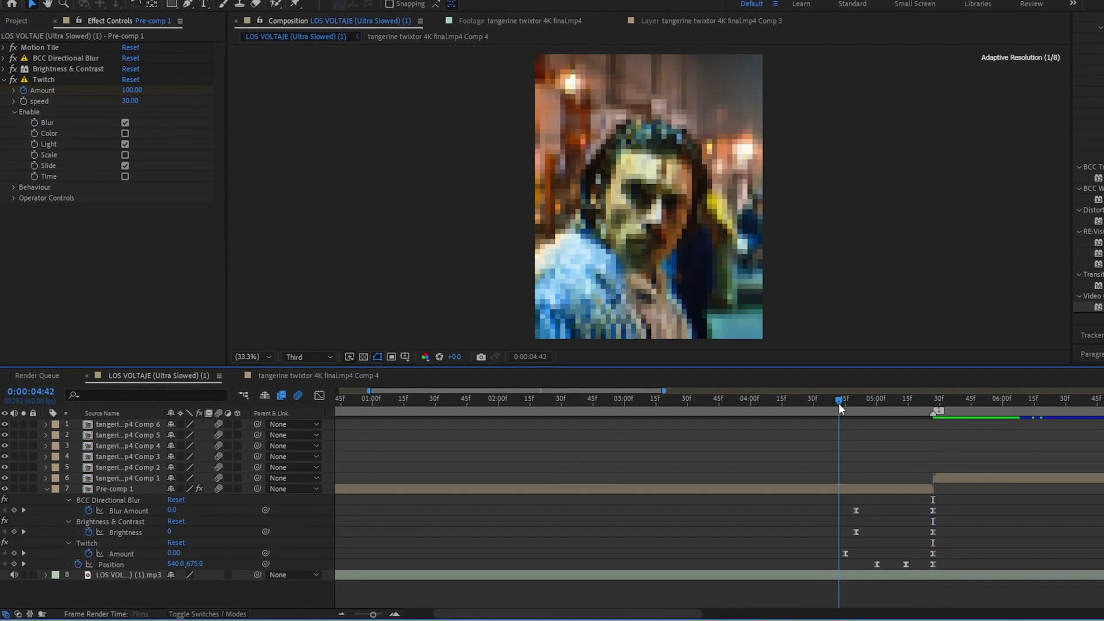
Step: Preview the start of the Twitch build-up on Pre-comp 1 and leave the playhead at 0:00:04:47
left_click_drag(839, 403, 844, 404)
key("space")
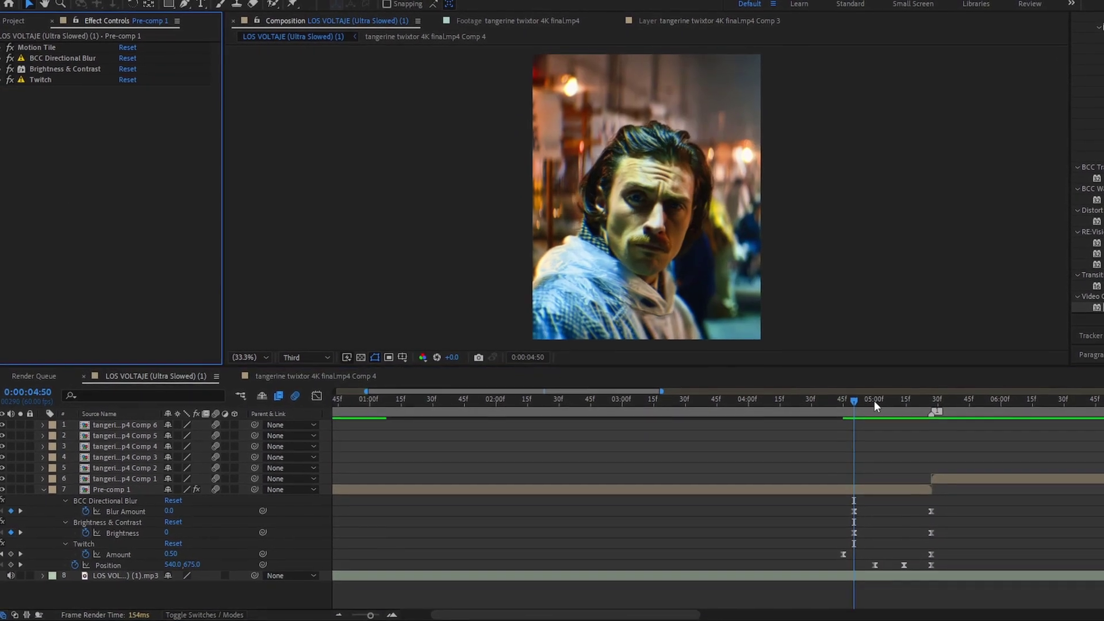
left_click(864, 402)
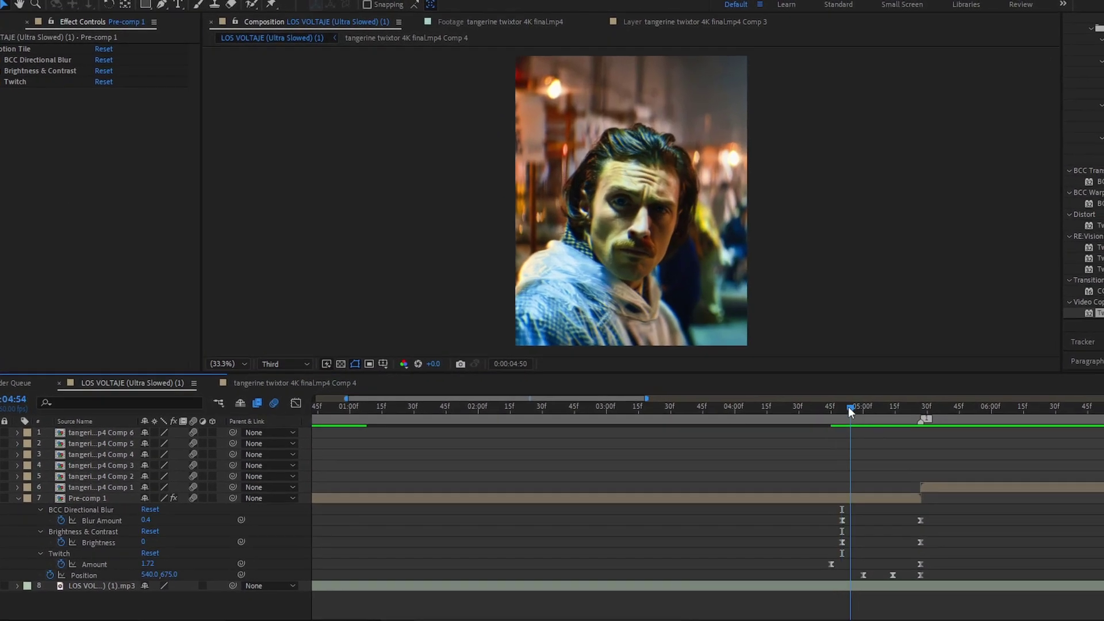
left_click_drag(850, 408, 836, 407)
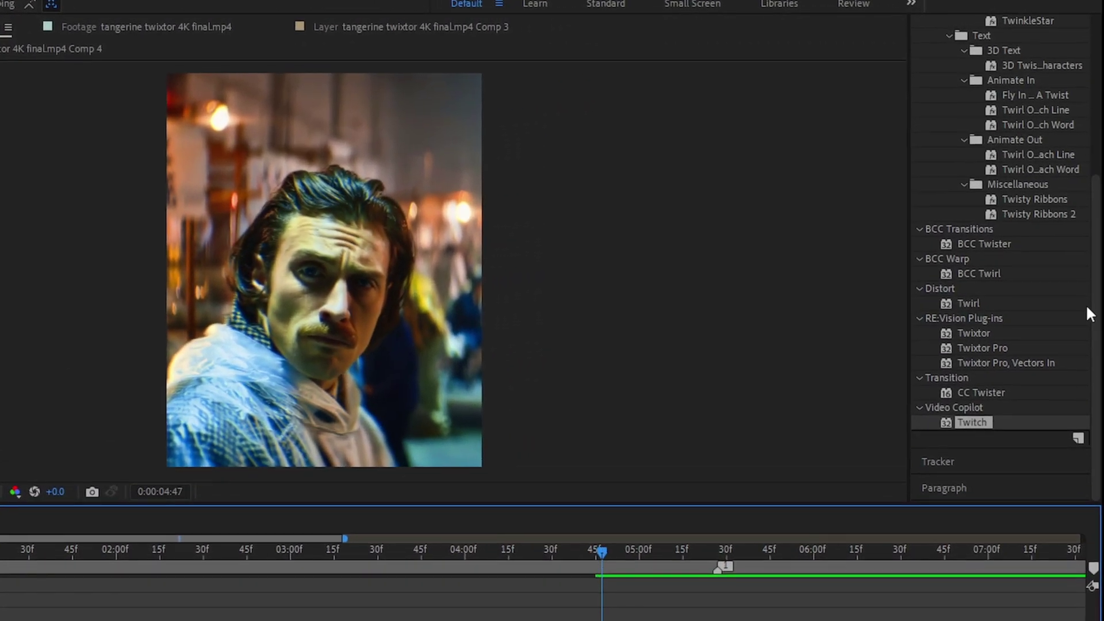
Step: Find the Transform effect with the search term "tran", apply it to Pre-comp 1 and enable keyframing for its Scale
scroll(1086, 304, "up", 5)
left_click(977, 181)
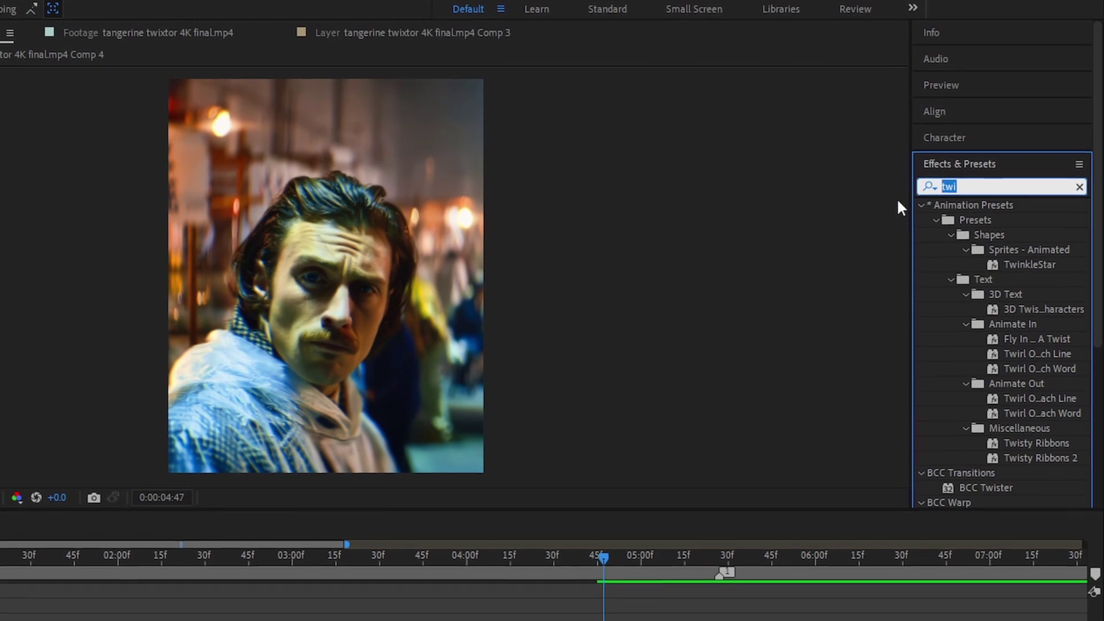
type("tra")
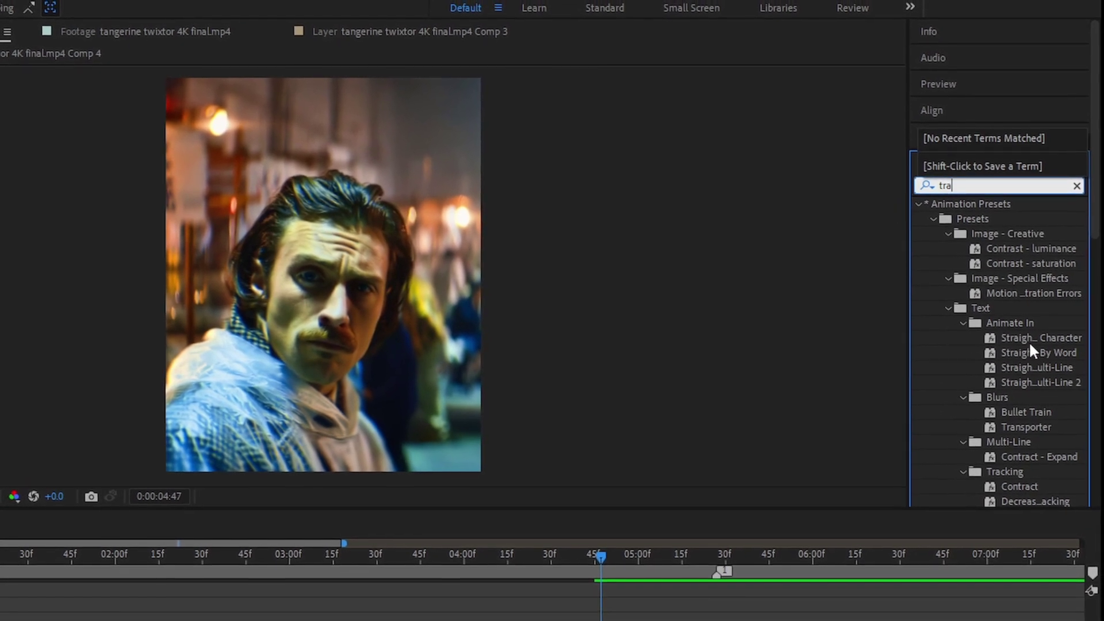
type("n")
left_click_drag(1005, 441, 518, 616)
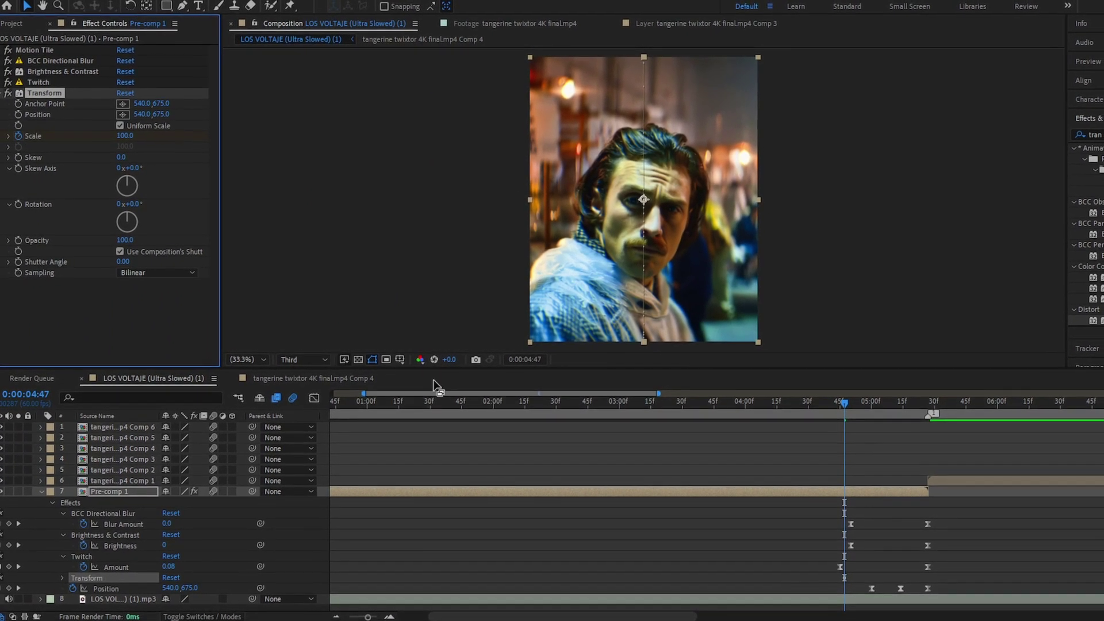
Step: Reveal Pre-comp 1's modified properties and move the Transform Scale keyframe to 0:00:04:50
key("u")
key("u")
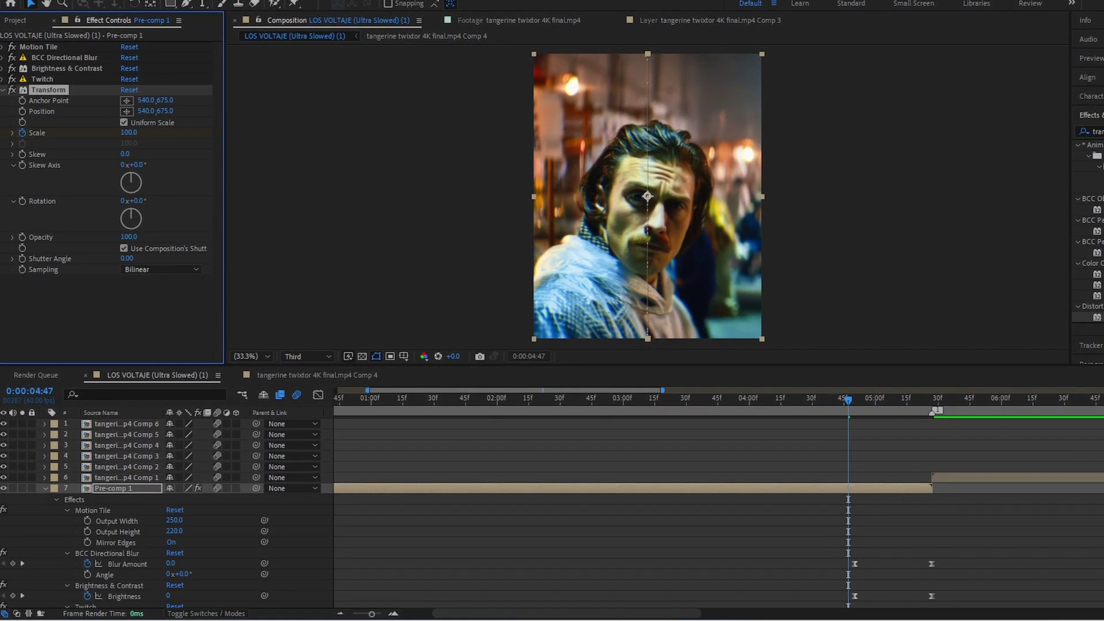
scroll(891, 446, "down", 4)
left_click_drag(849, 401, 854, 403)
left_click_drag(847, 572, 852, 572)
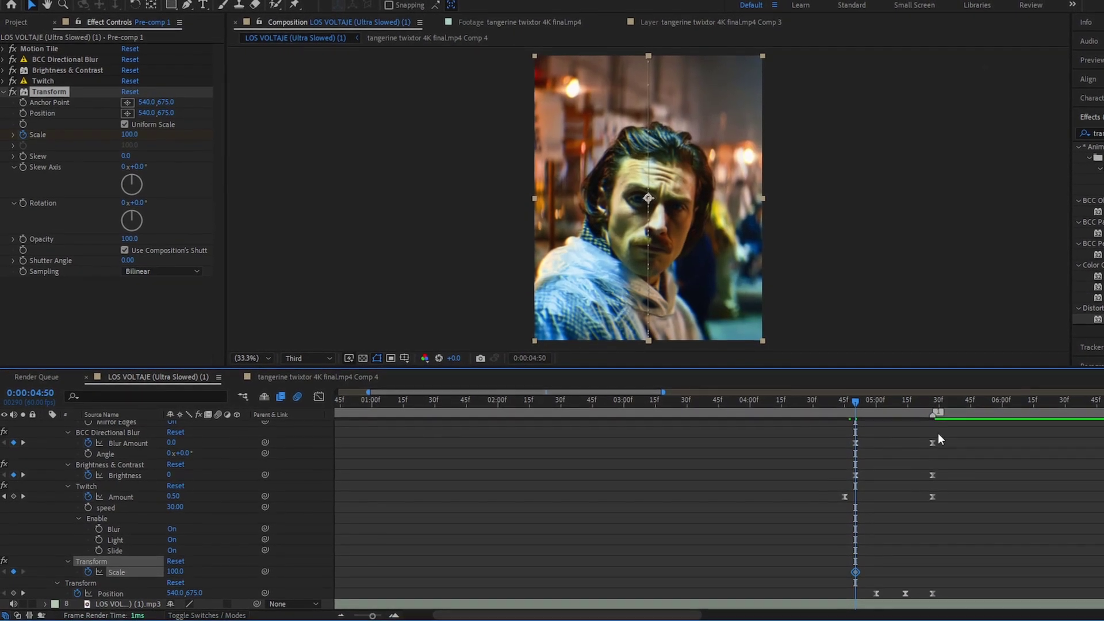
Step: Add a Transform Scale keyframe of 110 at the end of Pre-comp 1, at 0:00:05:27
left_click(930, 402)
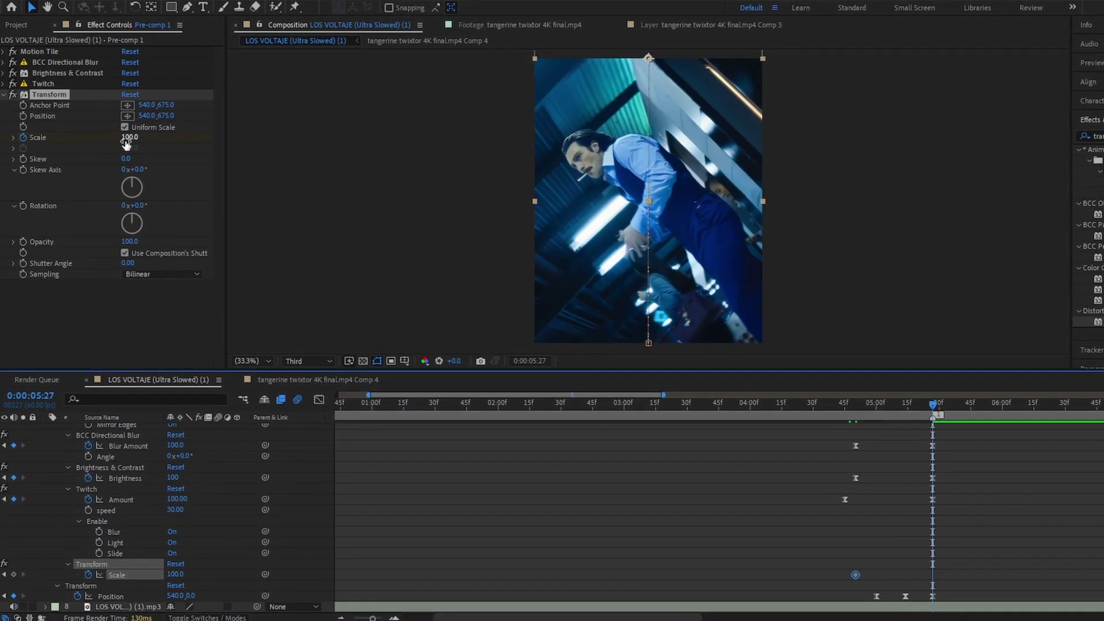
left_click(127, 138)
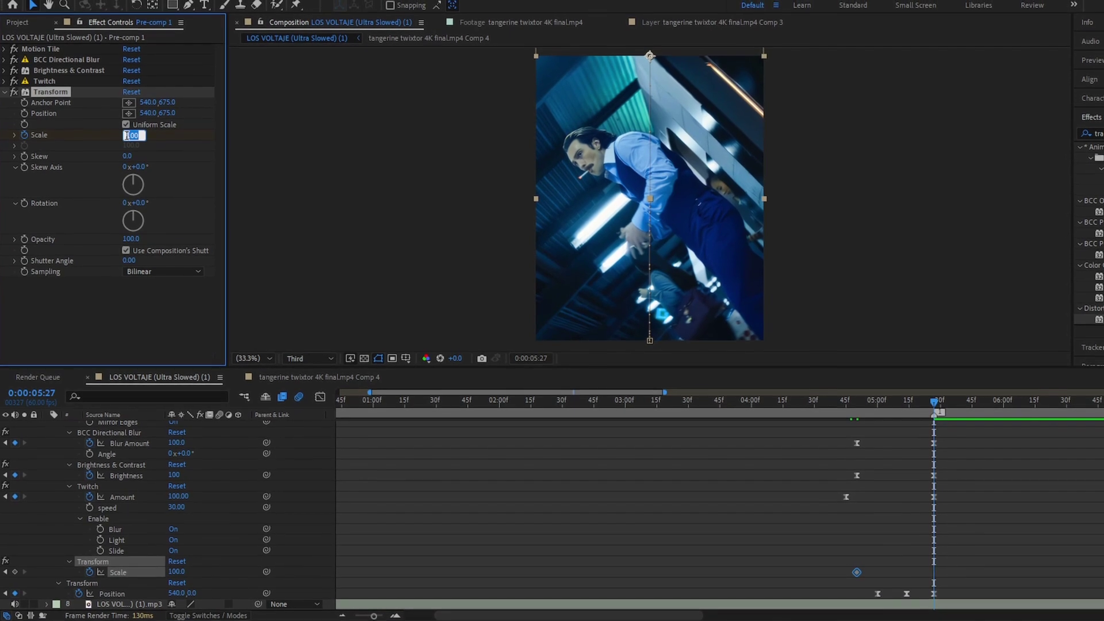
type("110.")
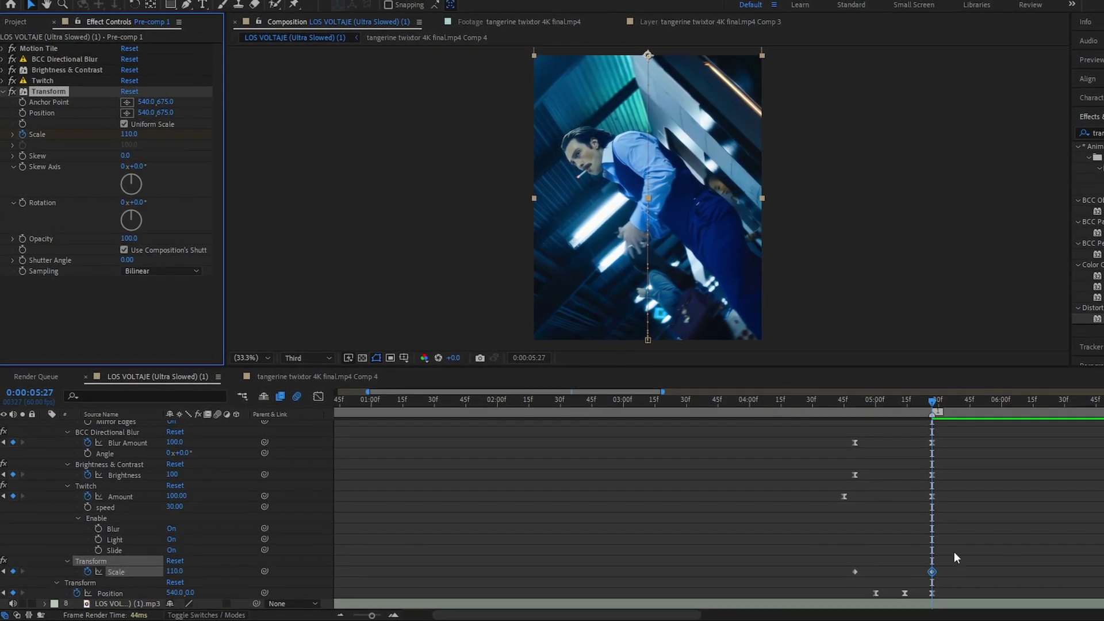
Step: Ease both Transform Scale keyframes, reshape their speed graph to peak just before the last keyframe, and preview the transition
left_click_drag(955, 552, 832, 568)
left_click(314, 398)
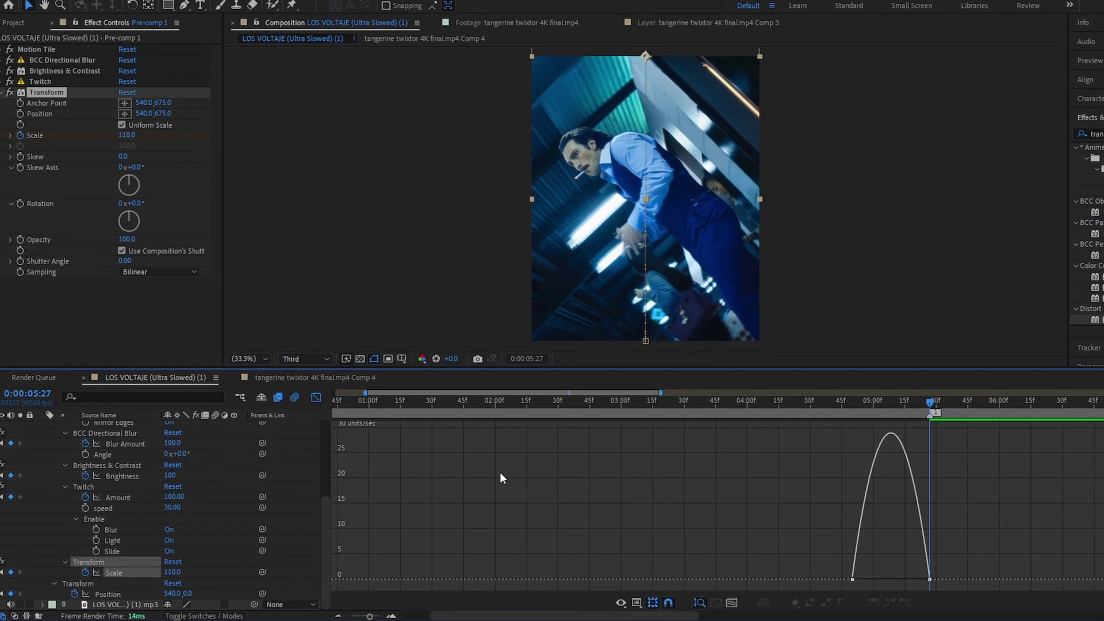
left_click_drag(872, 578, 921, 577)
key("equal")
key("equal")
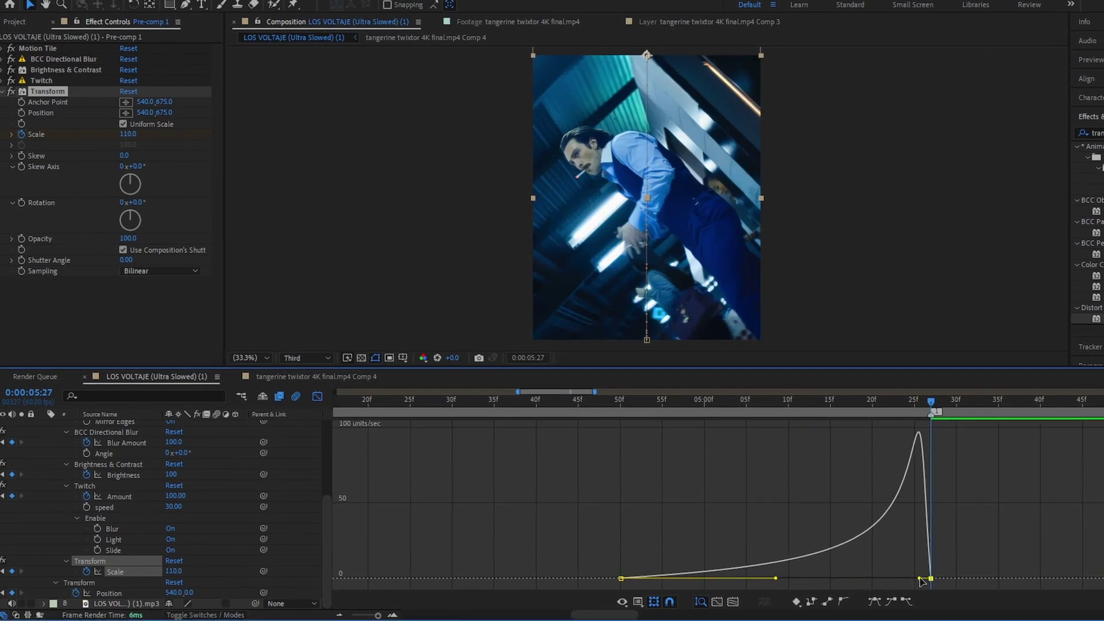
left_click_drag(518, 392, 366, 392)
left_click(317, 396)
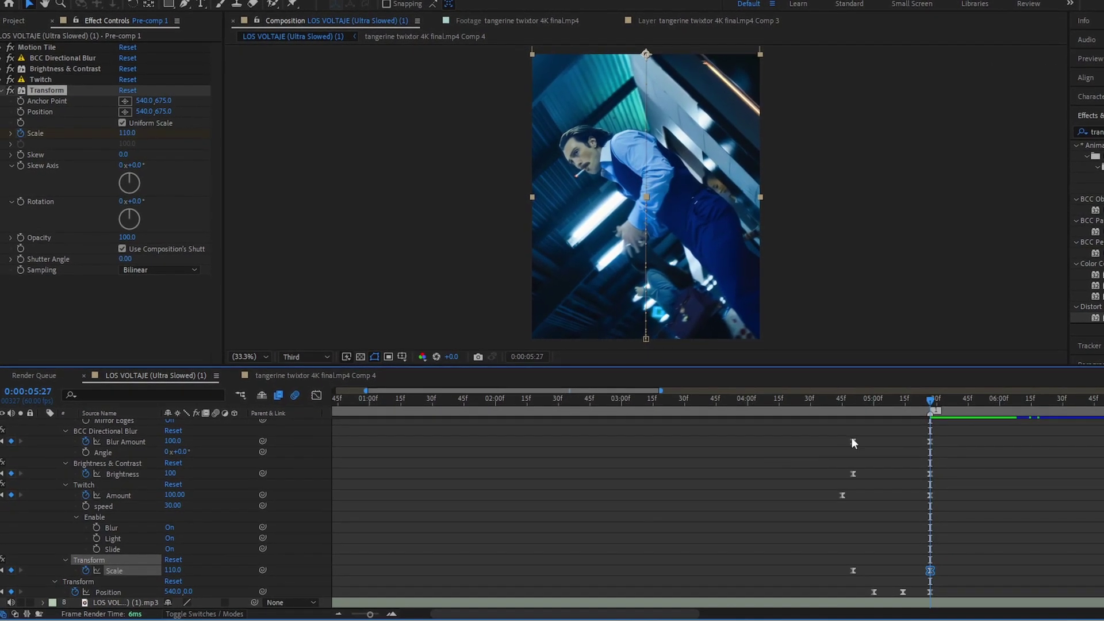
left_click_drag(859, 397, 844, 405)
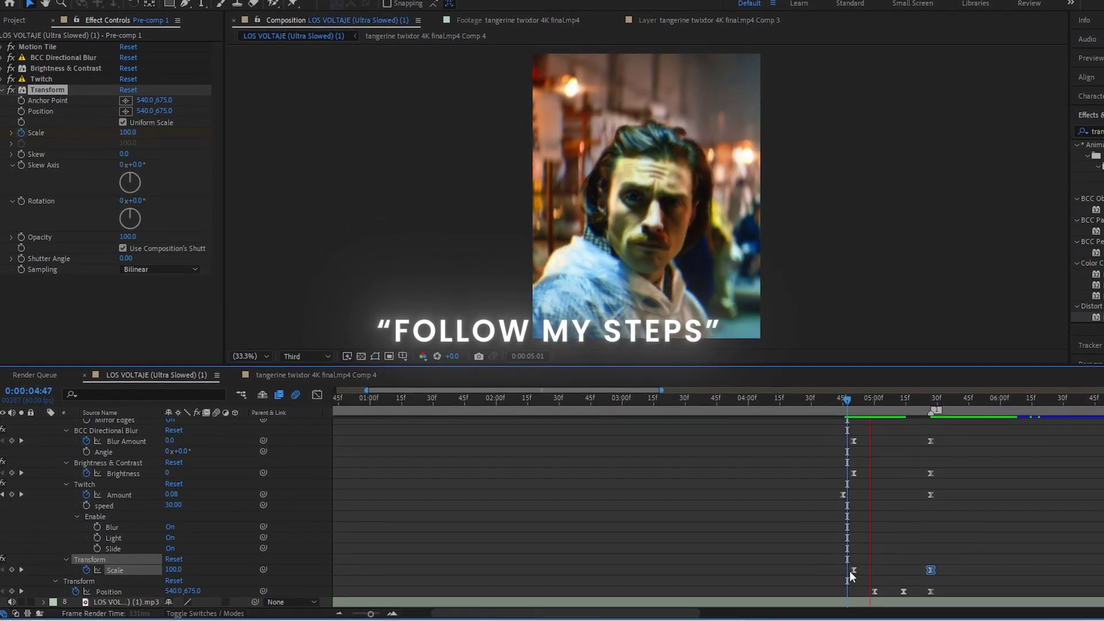
left_click(844, 406)
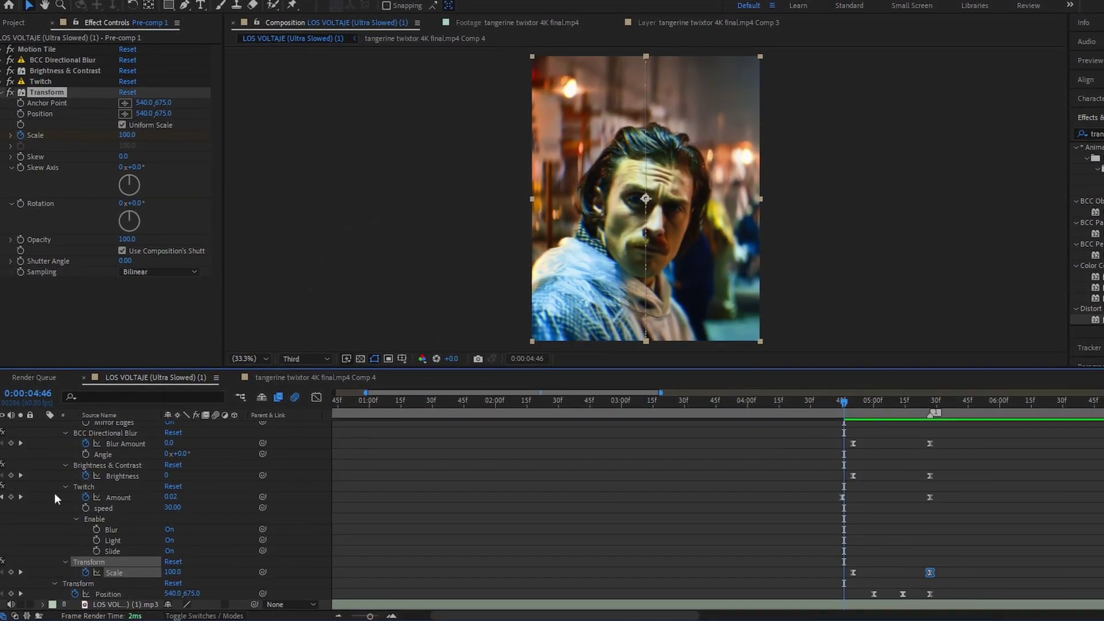
Step: Copy all of Pre-comp 1's effects and keyframes and paste them onto the Comp 1 layer at 0:00:05:27
left_click(65, 484)
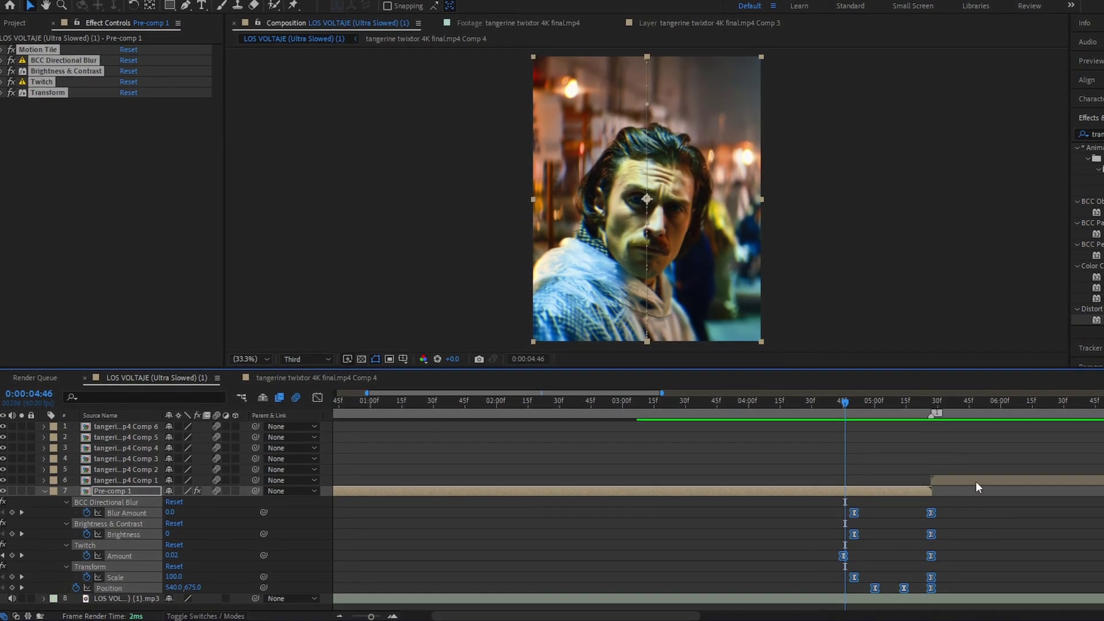
left_click(929, 401)
left_click(952, 482)
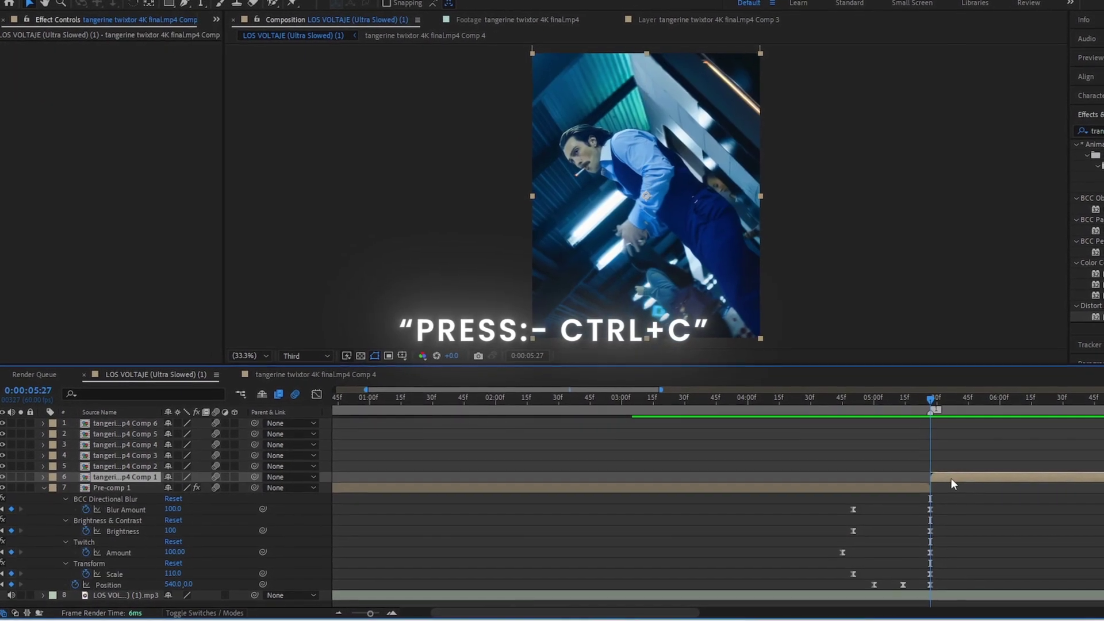
key("ctrl+v")
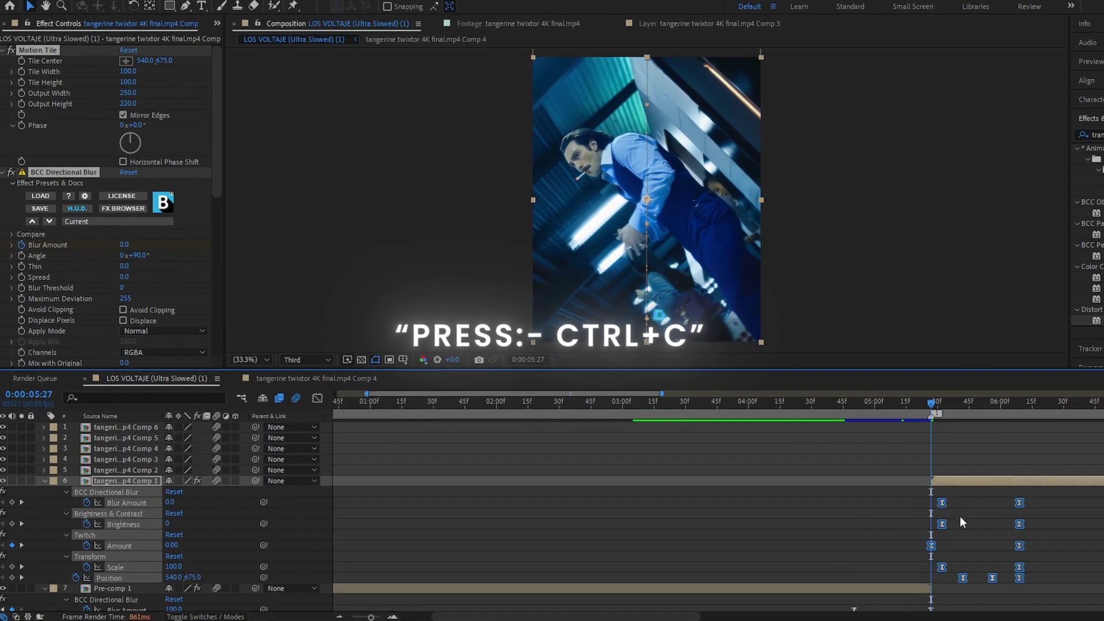
Step: Time-reverse Comp 1's pasted keyframes so they start at 0:00:05:27, and move the two remaining Position keyframes to about 0:00:05:40 and 0:00:05:54
left_click(965, 510)
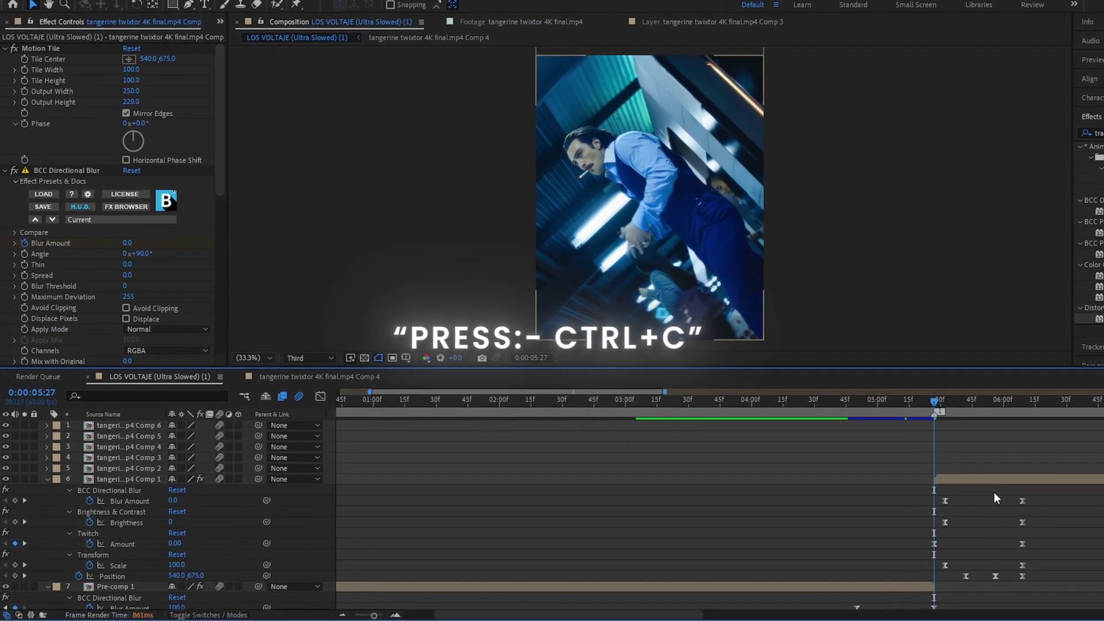
left_click_drag(995, 495, 926, 588)
left_click_drag(1004, 501, 1021, 577)
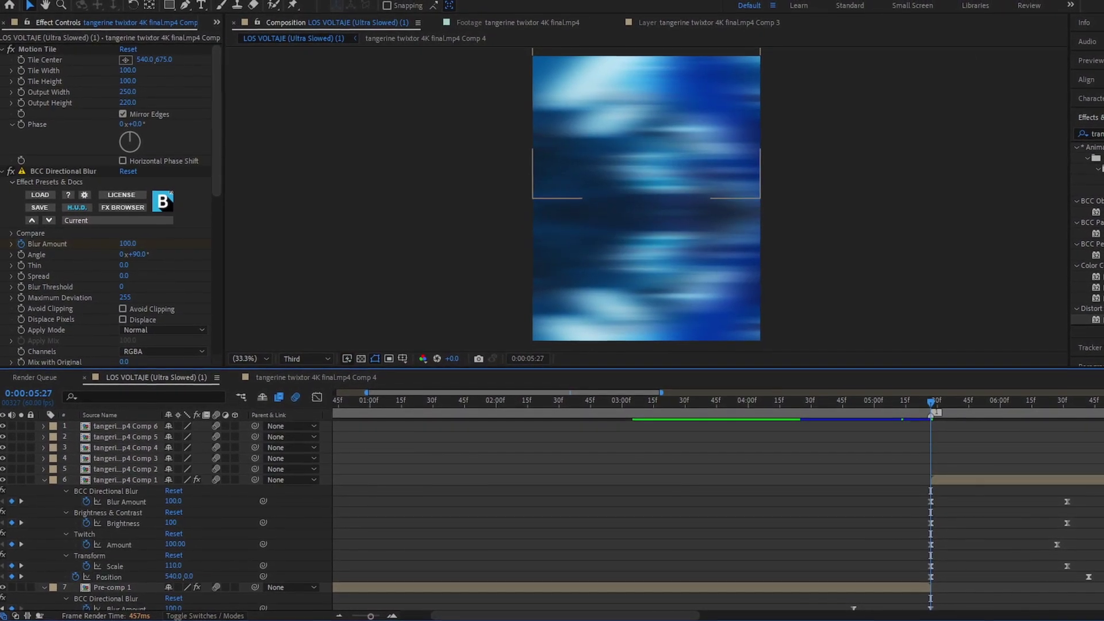
left_click_drag(1011, 587, 962, 587)
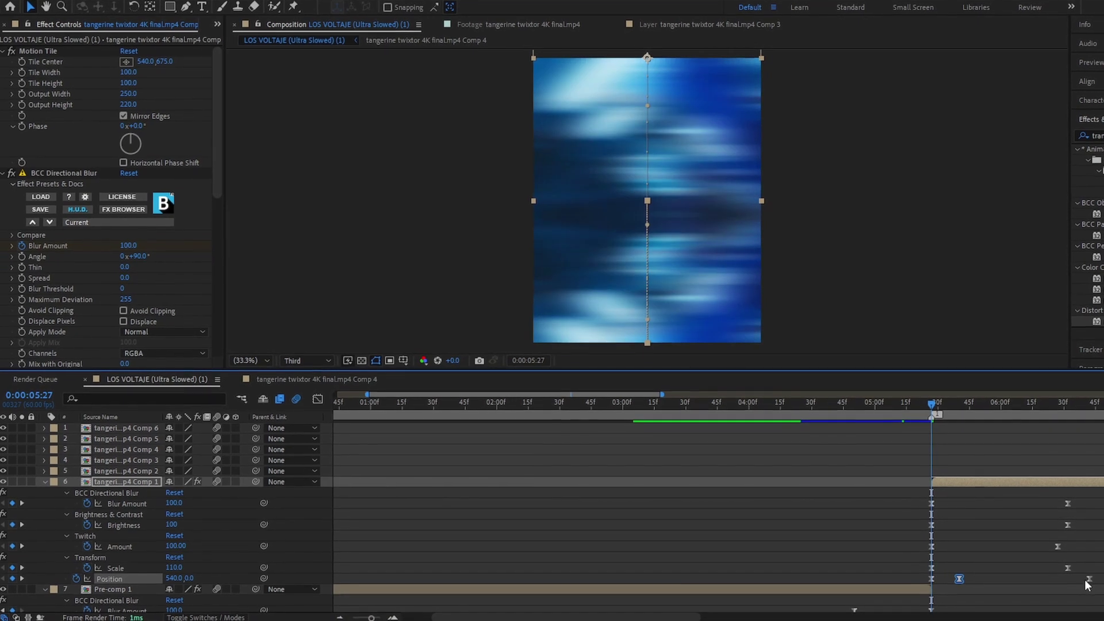
left_click_drag(1090, 580, 989, 581)
Step: On Comp 1, move the last Twitch Amount keyframe to about 0:00:06:15 and the last Blur Amount, Brightness and Scale keyframes to about 0:00:06:00
left_click_drag(1094, 496, 1030, 569)
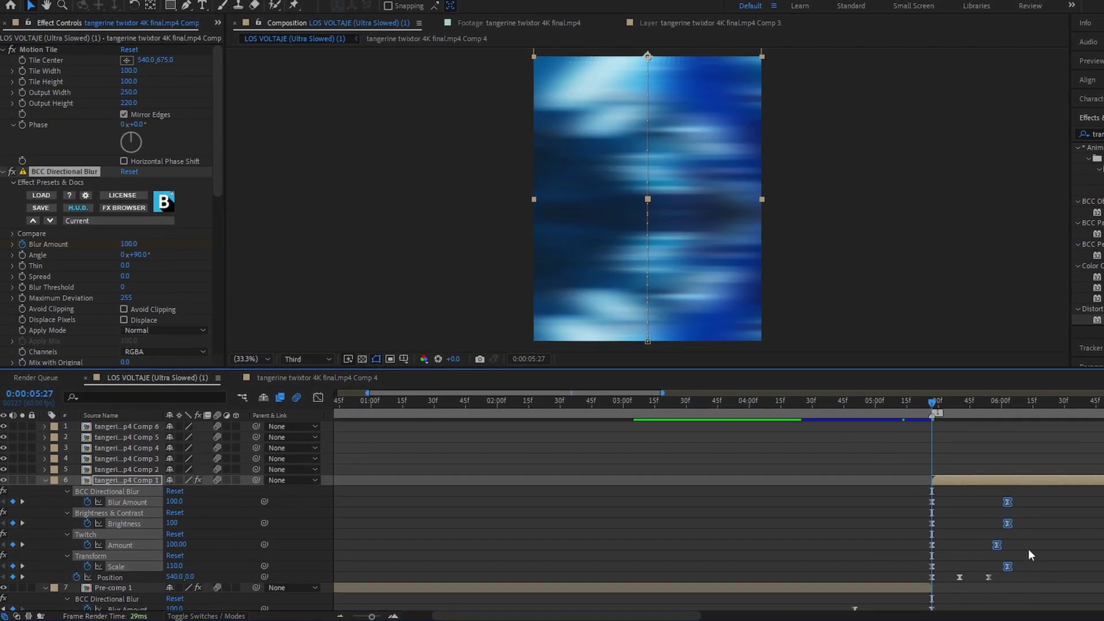
left_click(996, 542)
left_click_drag(1017, 498, 988, 560)
scroll(1016, 563, "down", 3)
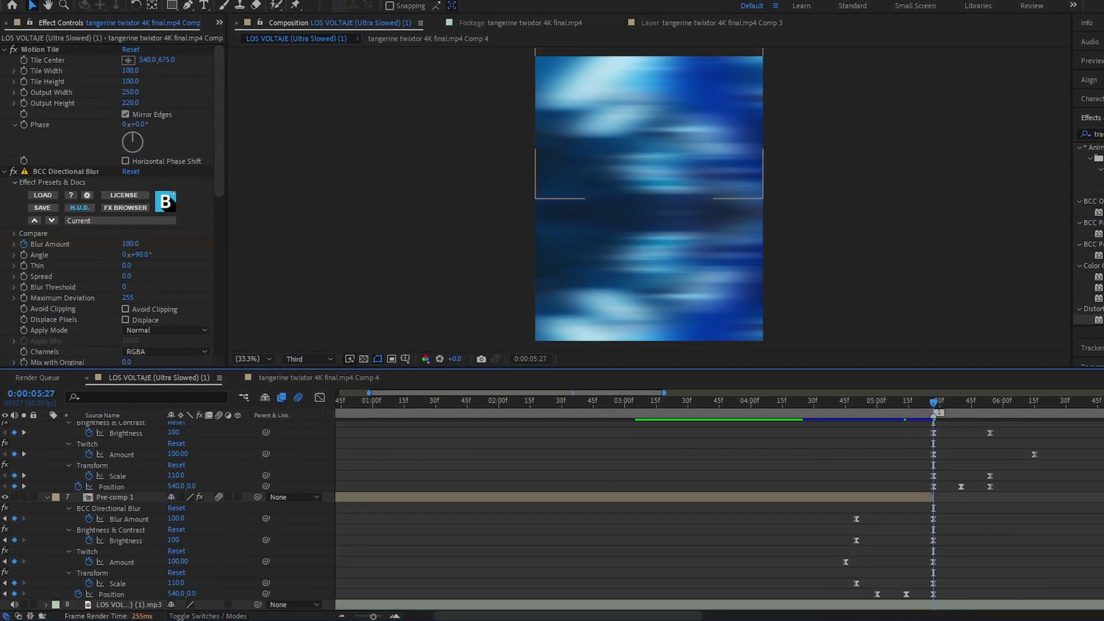
scroll(1000, 581, "up", 3)
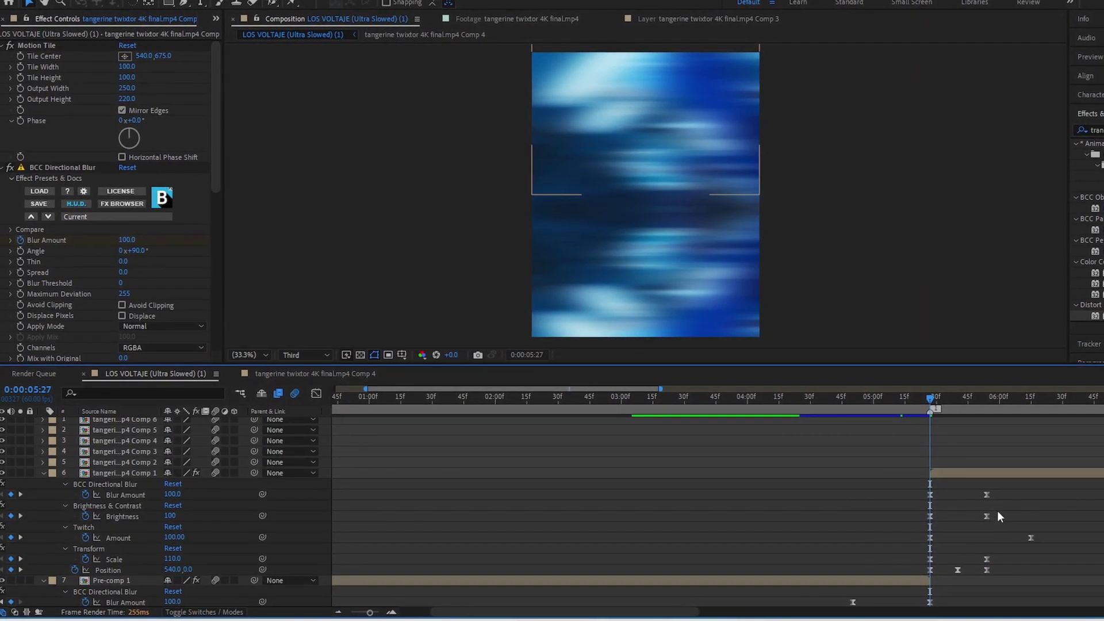
left_click_drag(1001, 489, 998, 560)
left_click(1005, 541)
Step: Reshape the speed graphs of Comp 1's Blur Amount, Brightness, Twitch Amount and Scale to peak soon after their first keyframes
left_click_drag(933, 401, 940, 410)
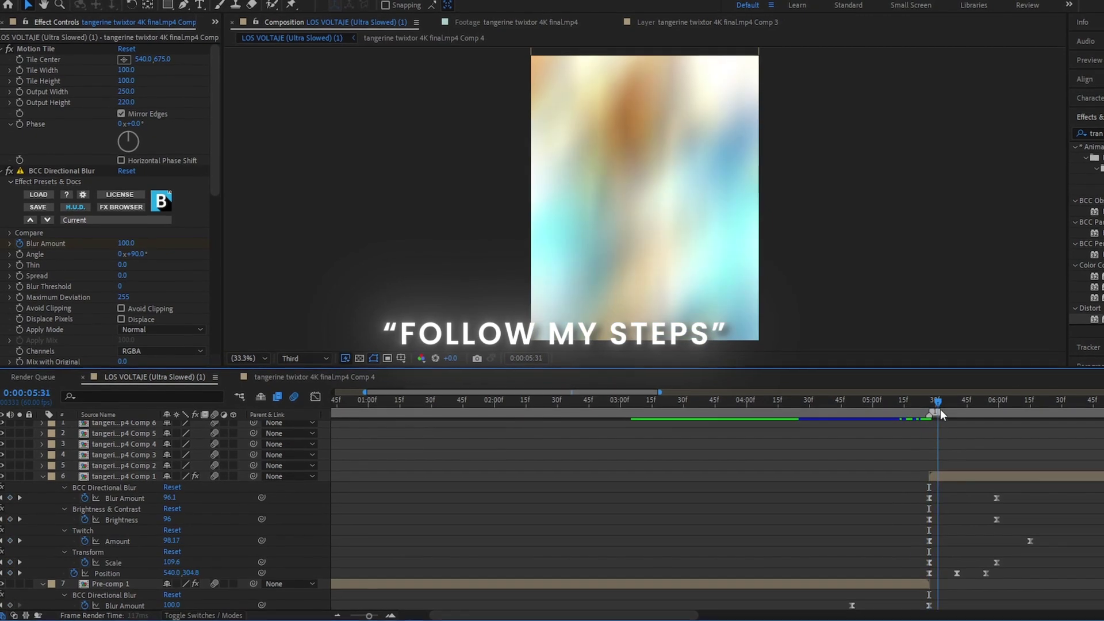
left_click_drag(1035, 492, 902, 569)
left_click(317, 398)
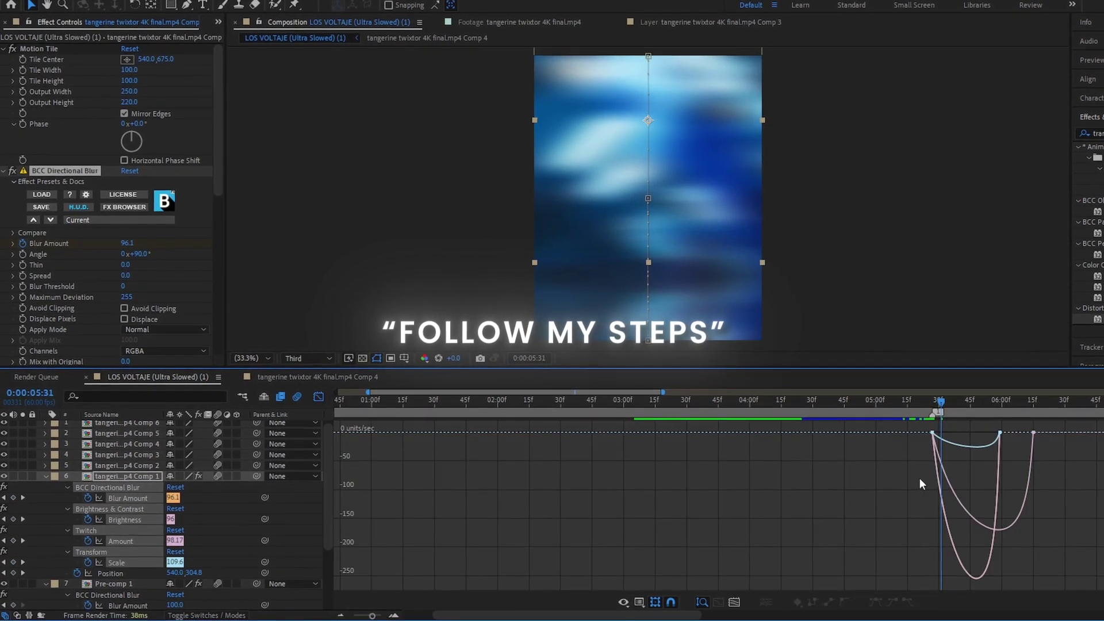
left_click_drag(980, 419, 953, 436)
scroll(953, 441, "up", 6)
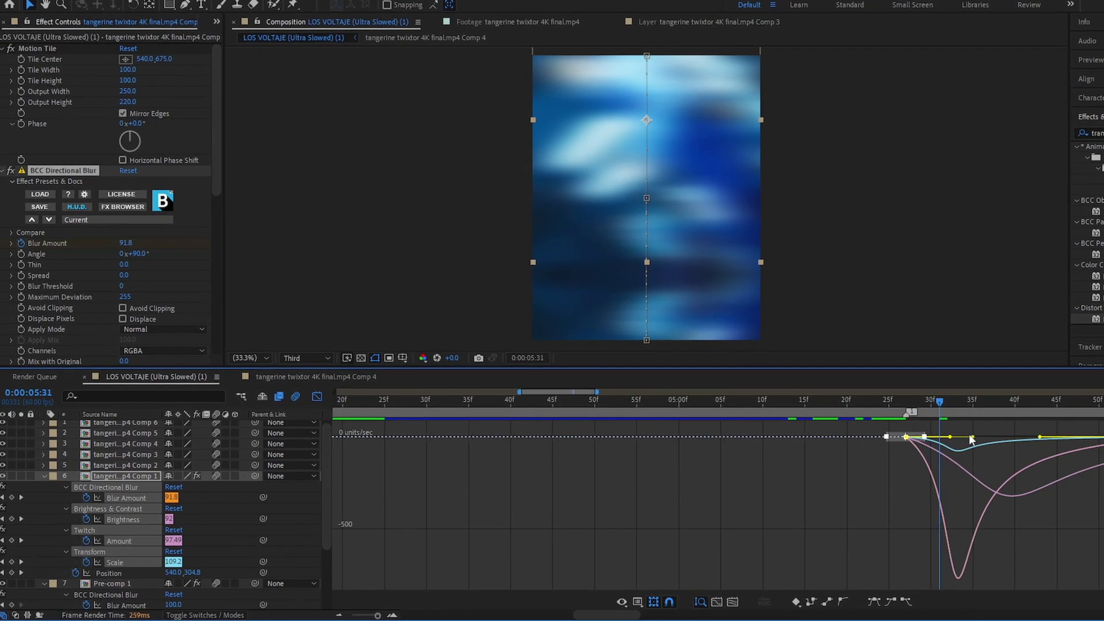
left_click_drag(947, 438, 937, 438)
left_click(320, 397)
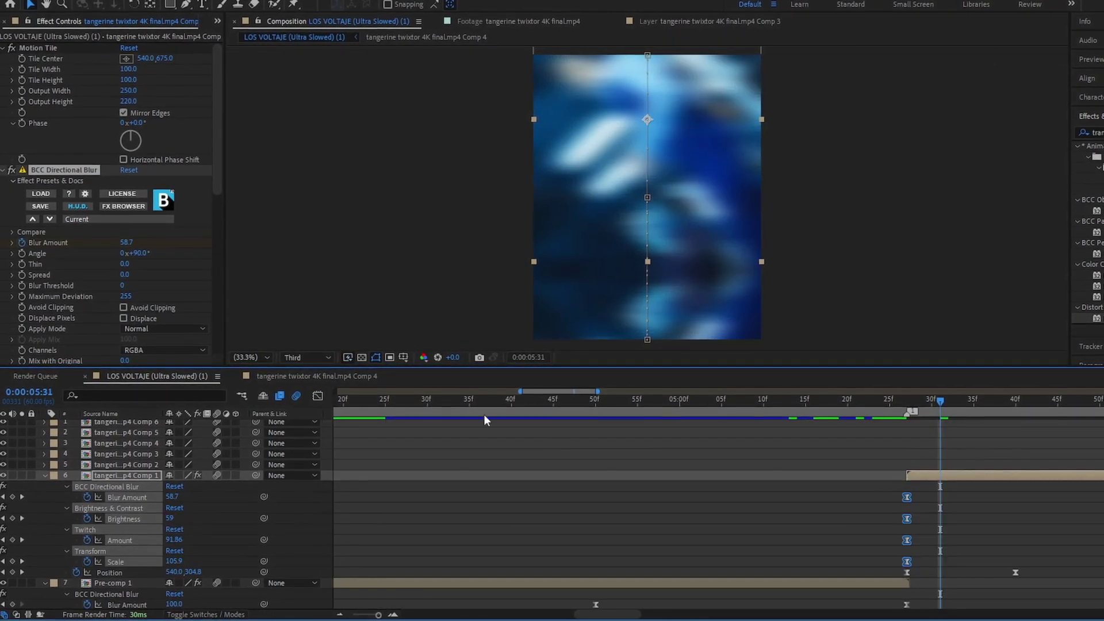
Step: Reshape Comp 1's Position speed graph so the movement peaks right after the first keyframe
key("minus")
key("minus")
key("shift+F3")
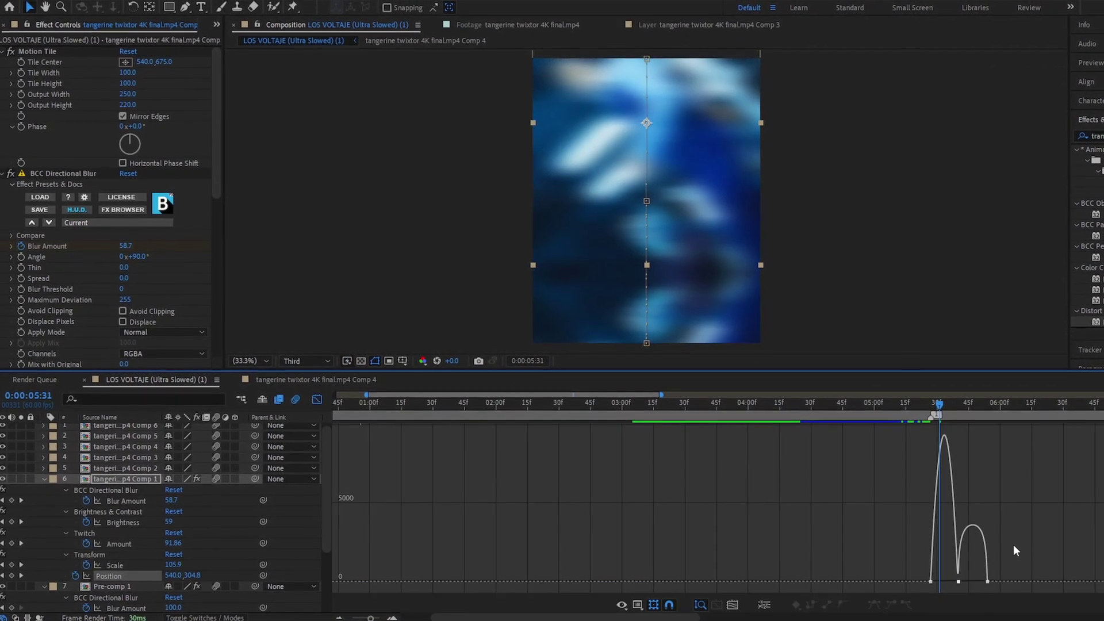
left_click_drag(953, 594, 912, 578)
key("equal")
key("equal")
key("shift+F3")
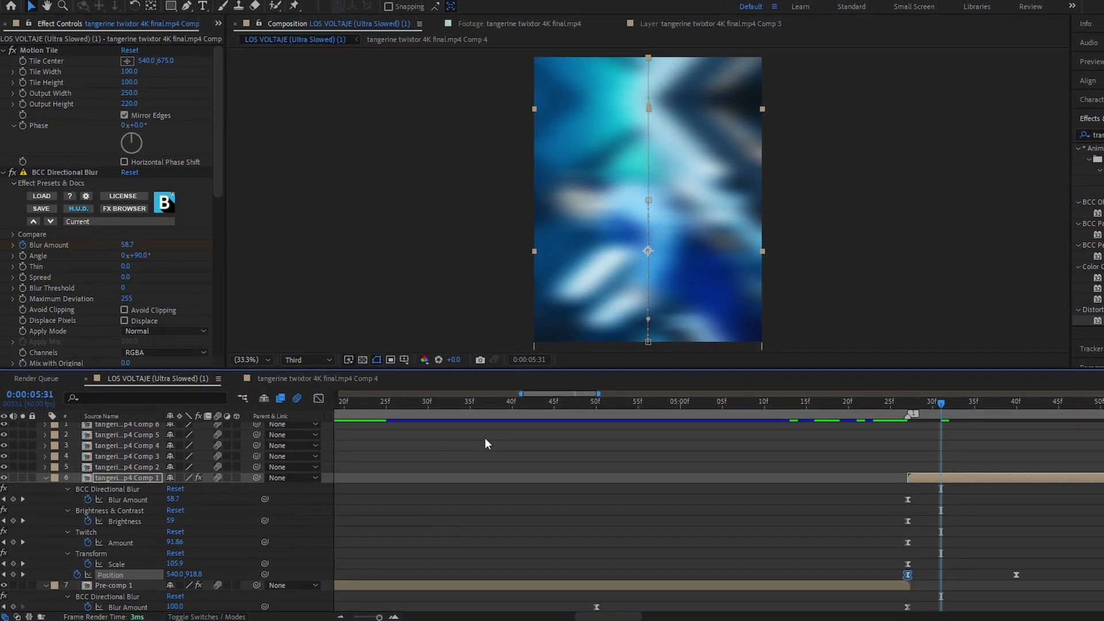
left_click(1024, 563)
Step: Preview the full transition from Pre-comp 1 into Comp 1, starting at 0:00:04:39
left_click_drag(916, 404, 831, 417)
key("space")
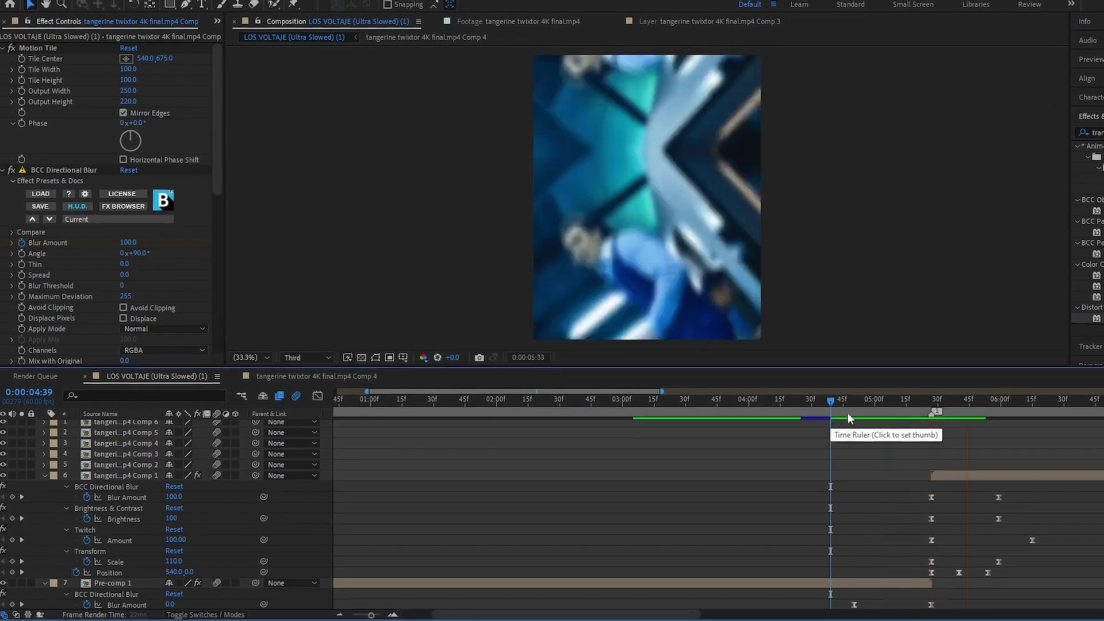
key("space")
Step: Move Comp 1's last two Position keyframes to about 0:00:05:38 and 0:00:05:50, and replay the transition
left_click(958, 404)
left_click_drag(1002, 578, 979, 575)
left_click(996, 567)
left_click_drag(904, 417, 996, 409)
key("space")
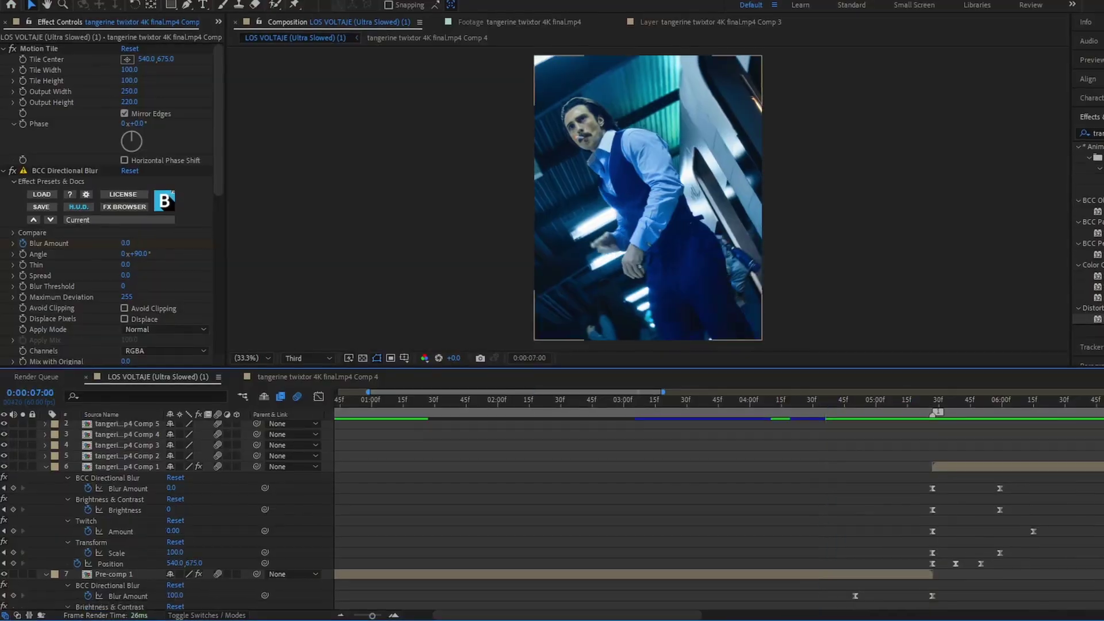
Step: Collapse the layer properties, create an adjustment layer and place it directly above Comp 1 in the layer stack
key("u")
right_click(259, 546)
mouse_move(283, 387)
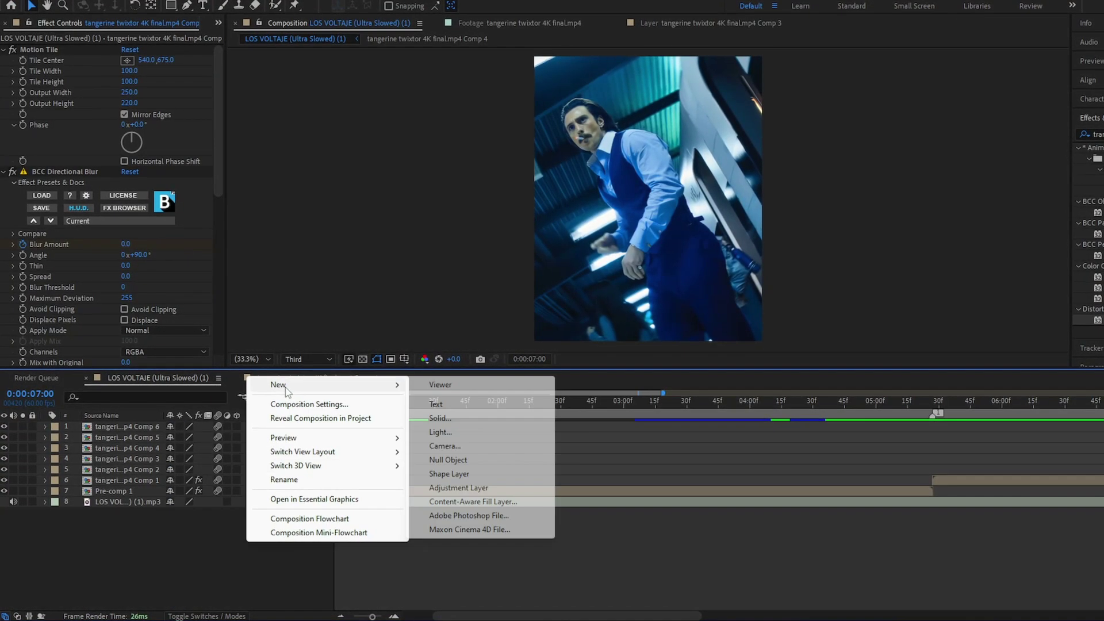
left_click(456, 485)
left_click_drag(124, 423, 133, 486)
Step: Trim the new adjustment layer to run from 0:00:04:51 to 0:00:05:52, deleting the cut-off pieces
left_click(854, 402)
left_click_drag(853, 404, 856, 404)
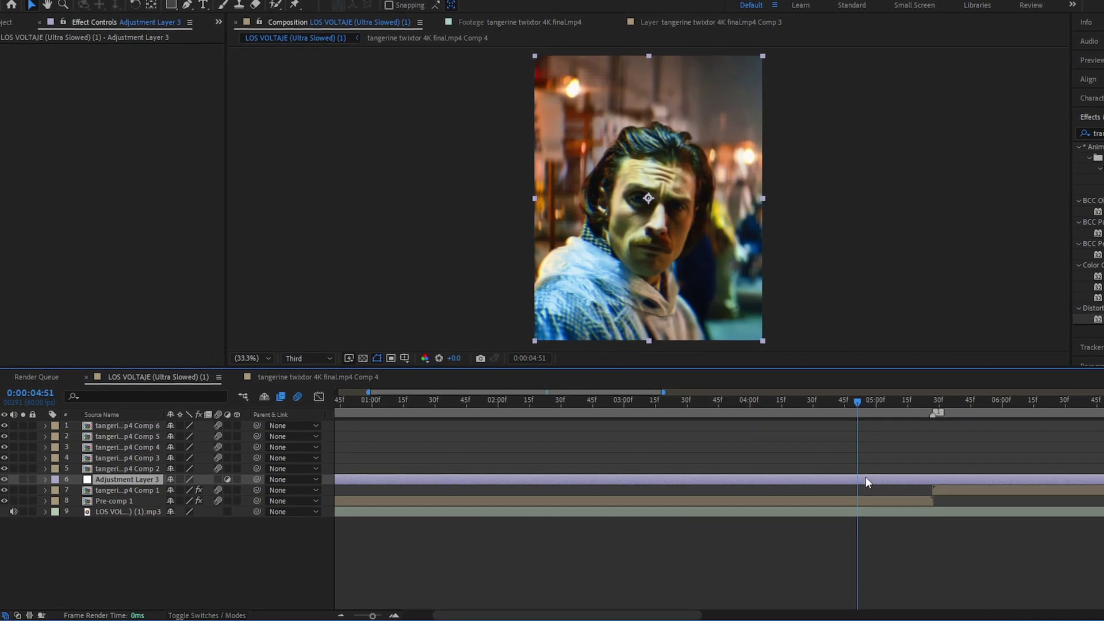
key("ctrl+shift+d")
left_click(849, 491)
key("Delete")
left_click_drag(976, 404, 986, 406)
left_click(998, 480)
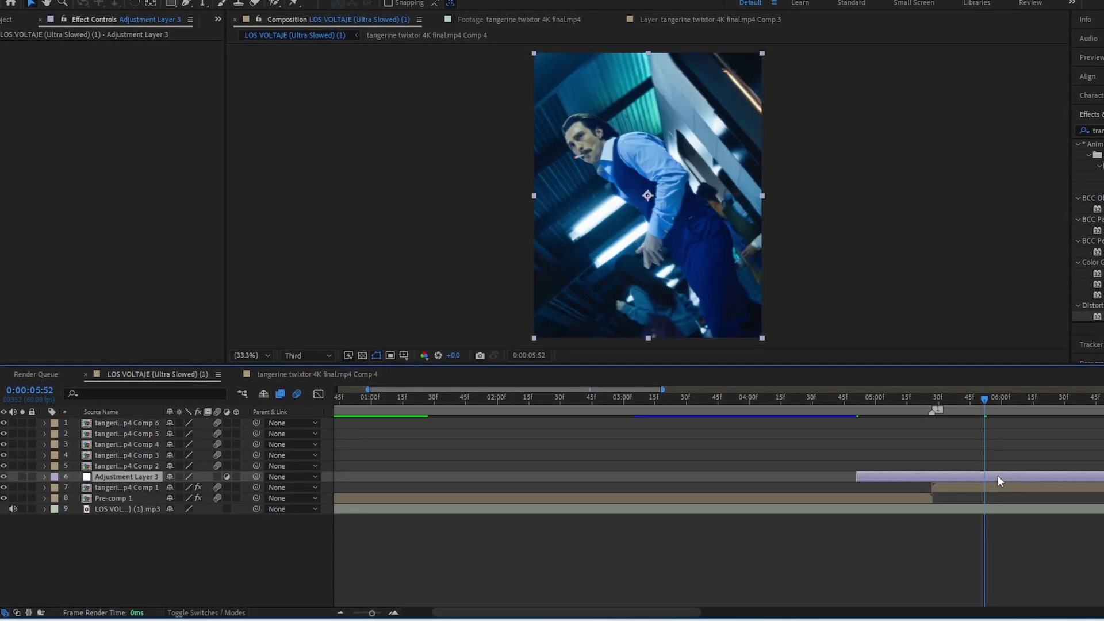
key("ctrl+shift+d")
key("Delete")
Step: Find the Wiggle - position preset and apply it to the adjustment layer
left_click(861, 480)
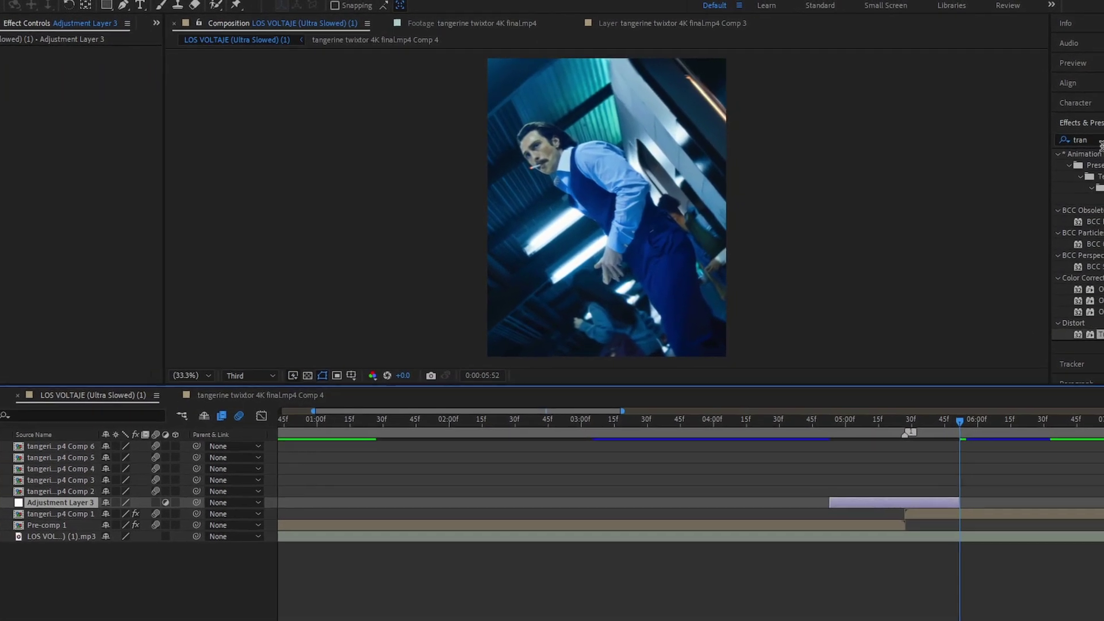
left_click(1093, 133)
type("wigg")
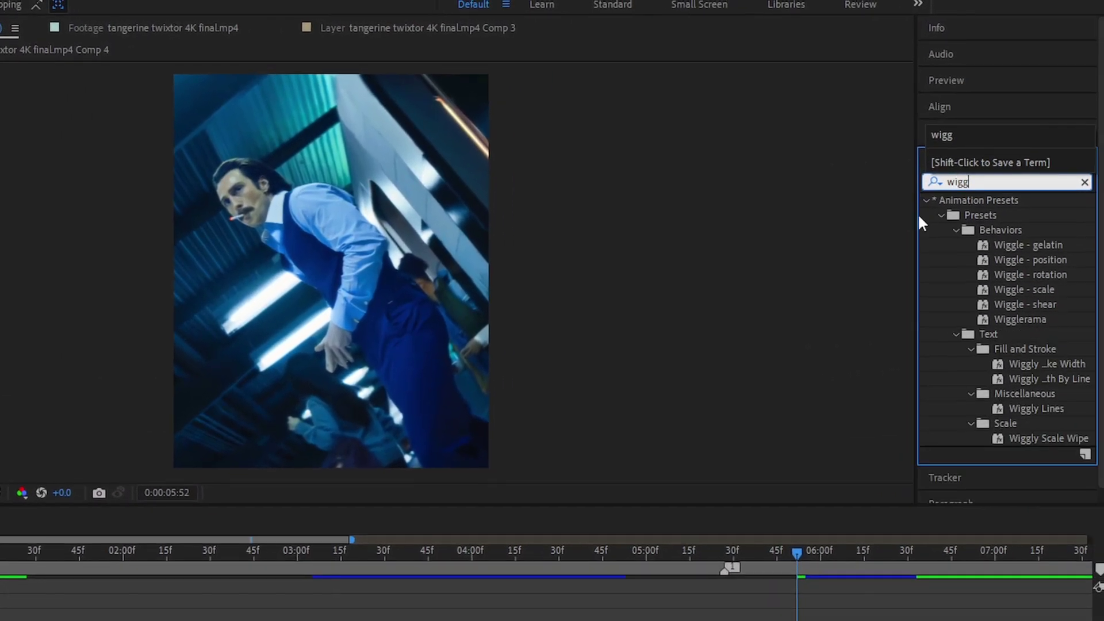
left_click_drag(1029, 260, 851, 397)
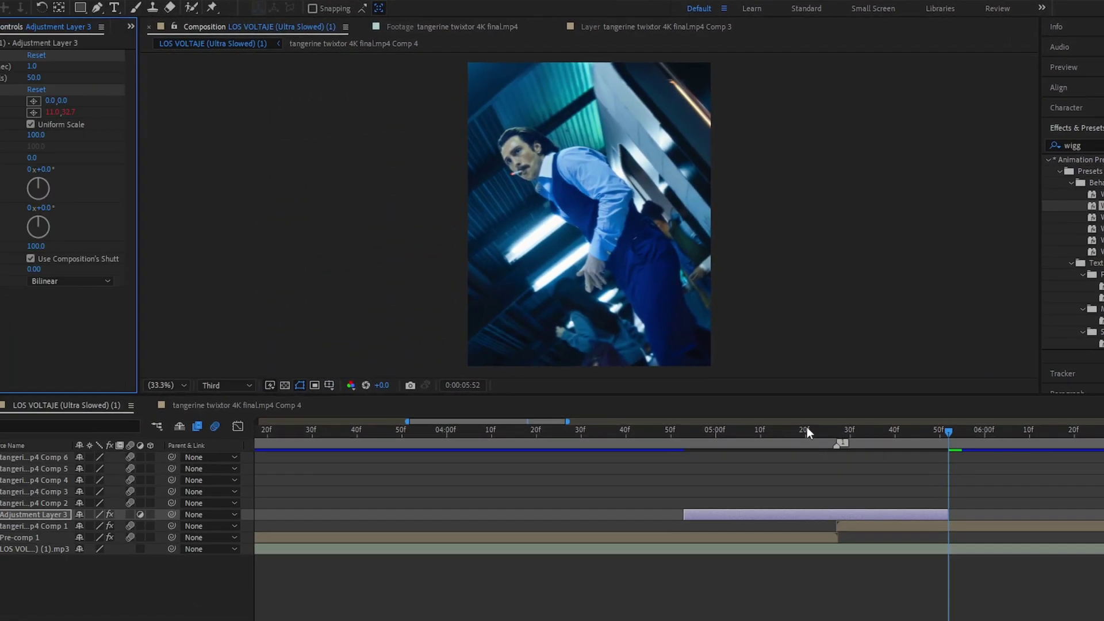
Step: Trim the adjustment layer's start to 0:00:05:00 and extend its end to about 0:00:05:55
left_click(714, 431)
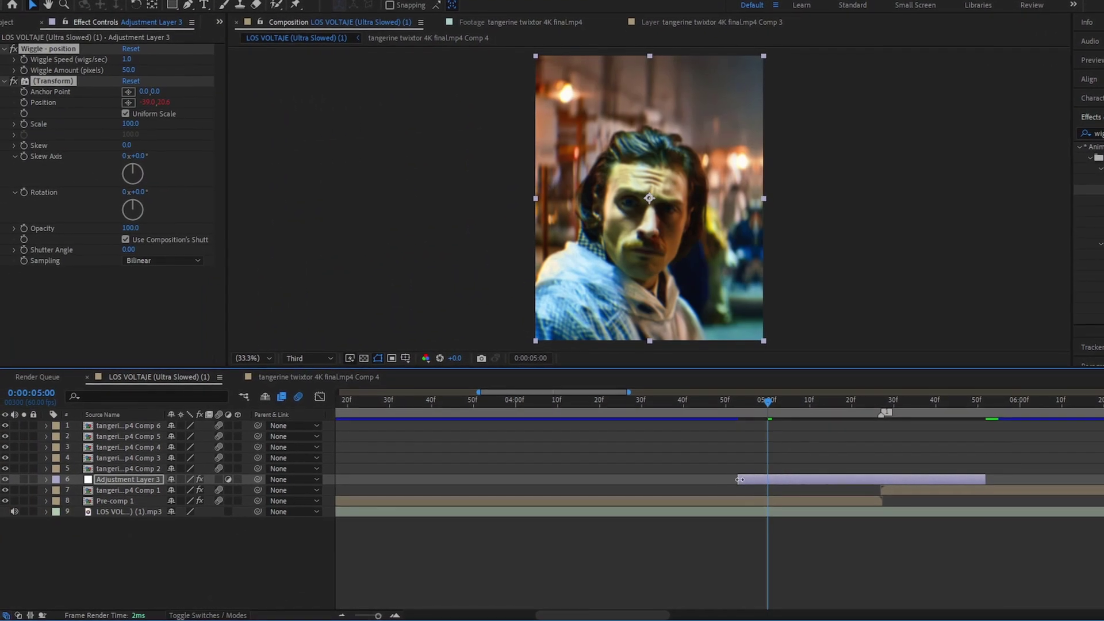
key("alt+bracketleft")
left_click(832, 429)
left_click_drag(878, 403, 881, 403)
left_click_drag(985, 479, 998, 479)
Step: Keyframe Wiggle Speed and Wiggle Amount at 0:00:05:27 and set the Transform effect's Shutter Angle to 100
left_click(20, 60)
left_click(20, 71)
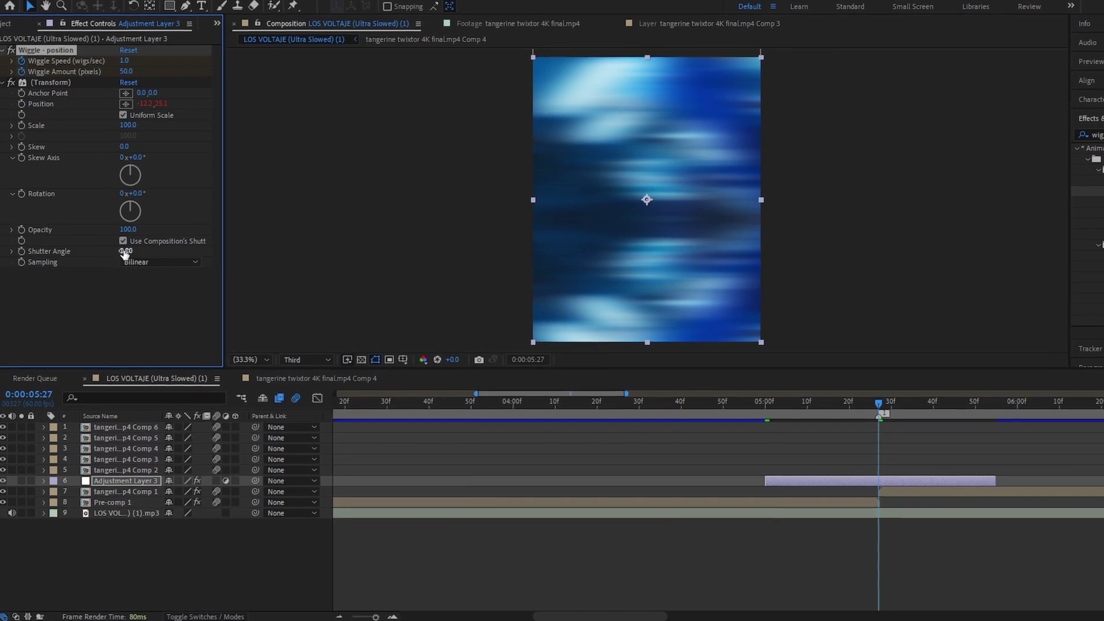
left_click(123, 250)
type("100")
key("Return")
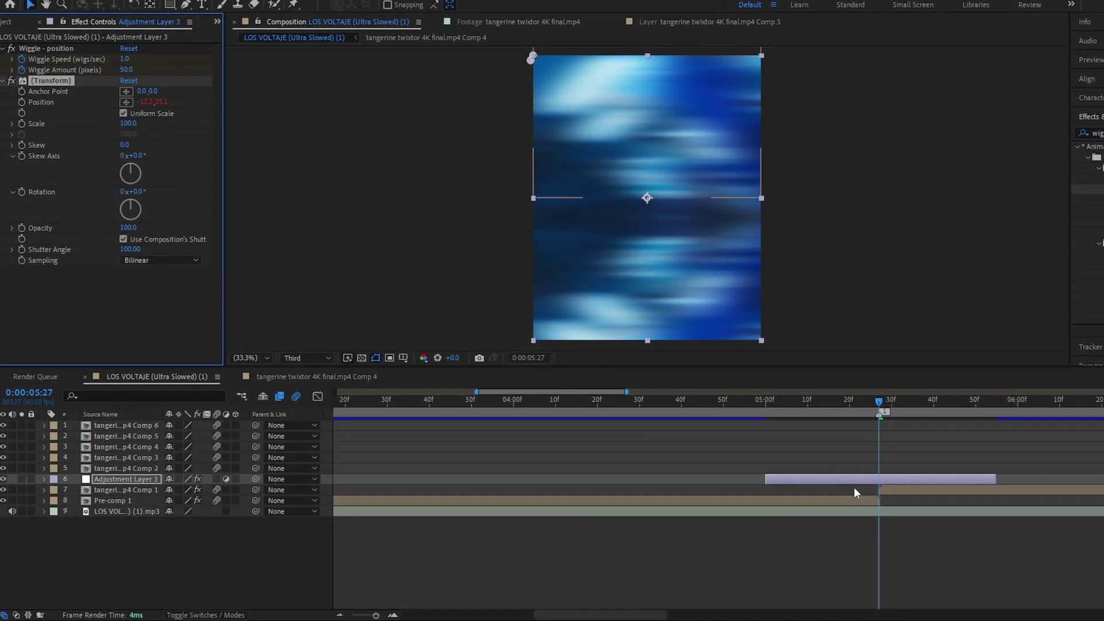
Step: Show the adjustment layer's keyframes and set Wiggle Amount and Wiggle Speed to 0 at 0:00:05:00
key("u")
left_click_drag(880, 404, 760, 427)
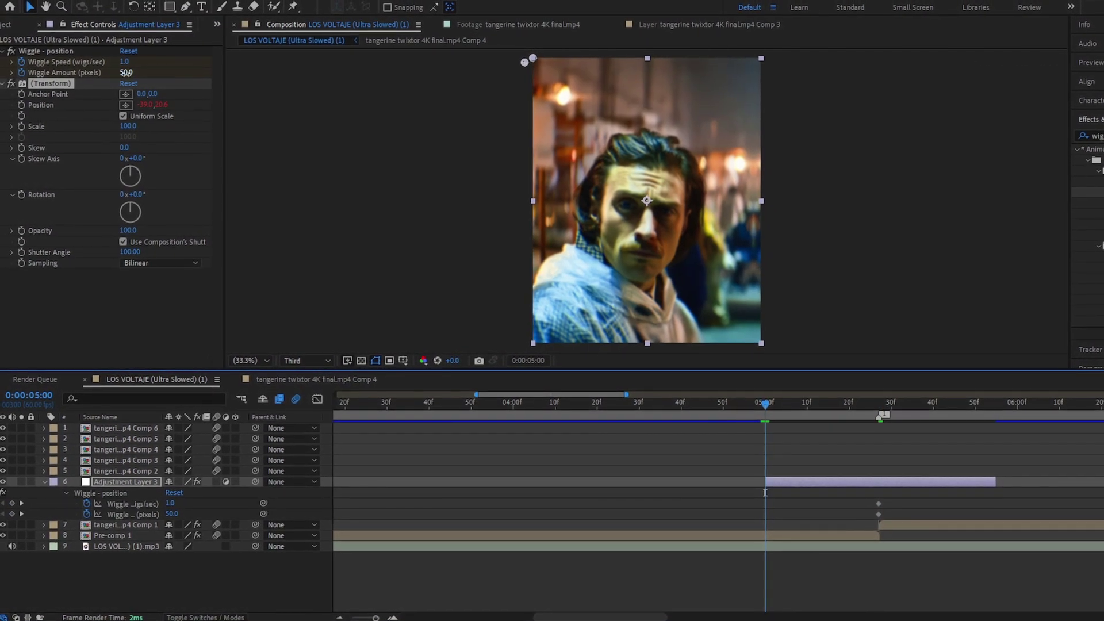
left_click(124, 70)
type("0")
key("Return")
left_click(125, 56)
type("0")
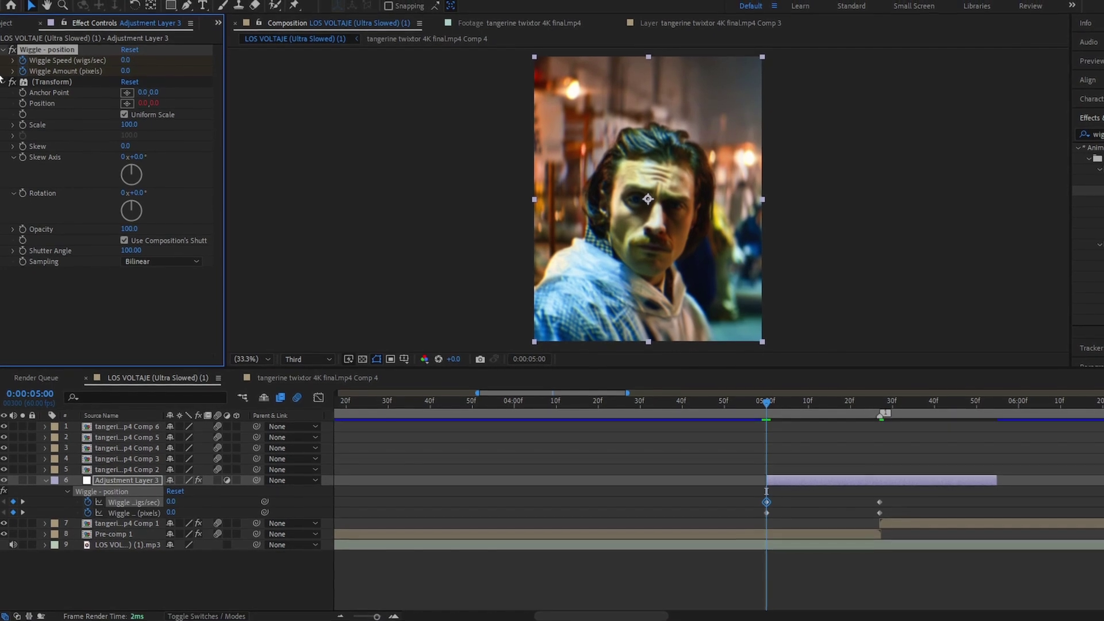
key("Return")
Step: Copy the first Wiggle Speed and Wiggle Amount keyframes to the adjustment layer's end at 0:00:05:55
left_click_drag(988, 405, 996, 405)
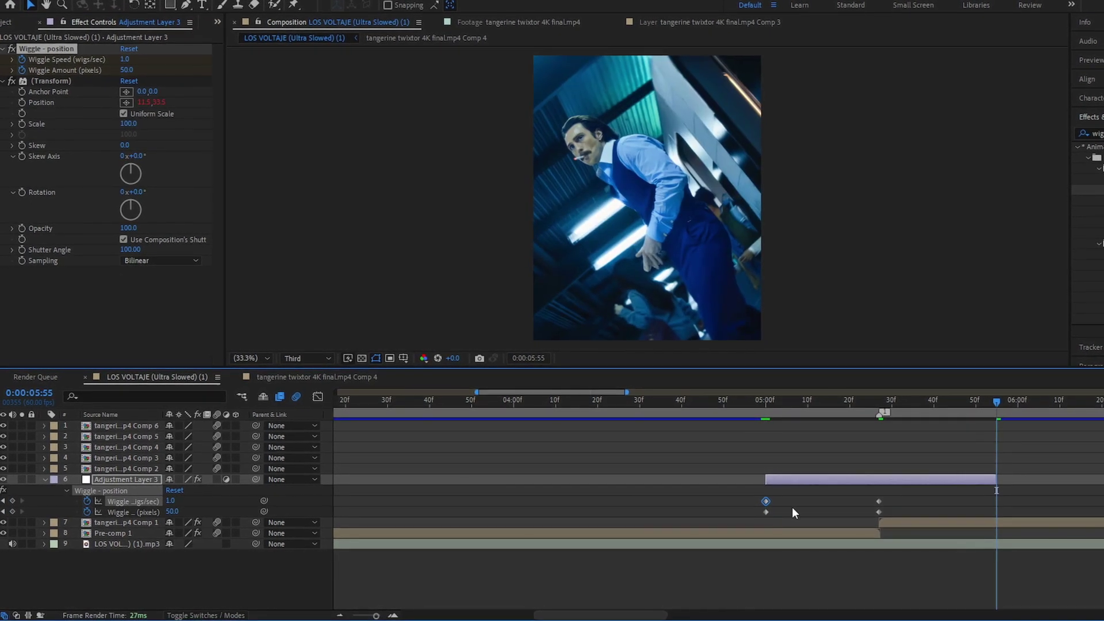
left_click_drag(792, 499, 747, 515)
key("ctrl+c")
key("ctrl+v")
Step: Apply Easy Ease to all Wiggle Speed and Wiggle Amount keyframes and check their curves in the Graph Editor
left_click_drag(1013, 495, 702, 527)
key("F9")
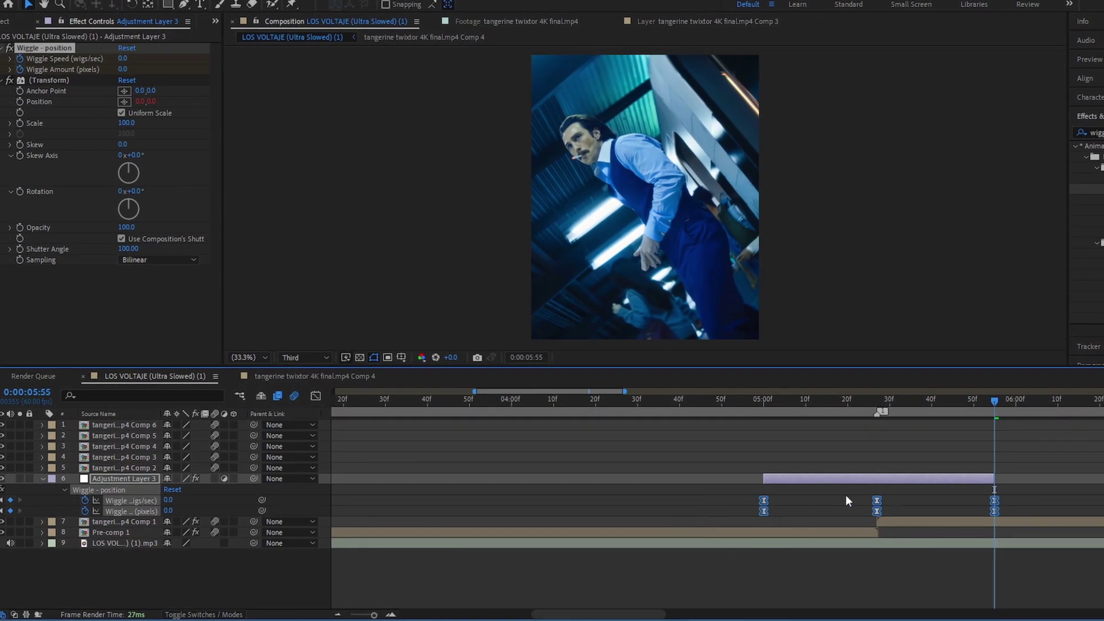
left_click(315, 397)
left_click_drag(931, 484, 748, 529)
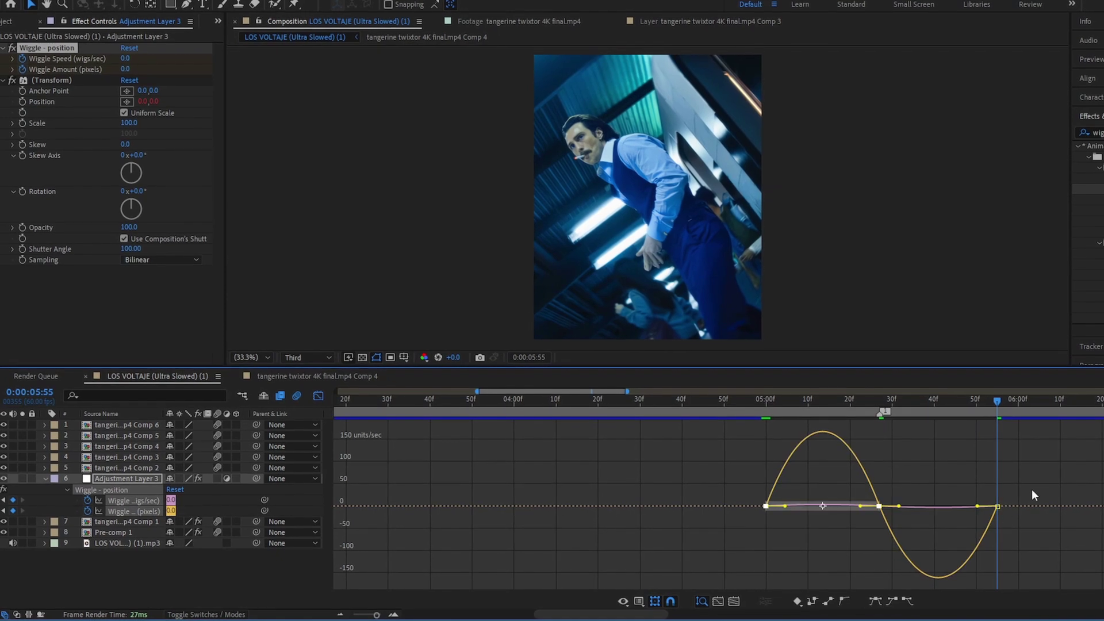
left_click_drag(1033, 490, 918, 535)
left_click(317, 399)
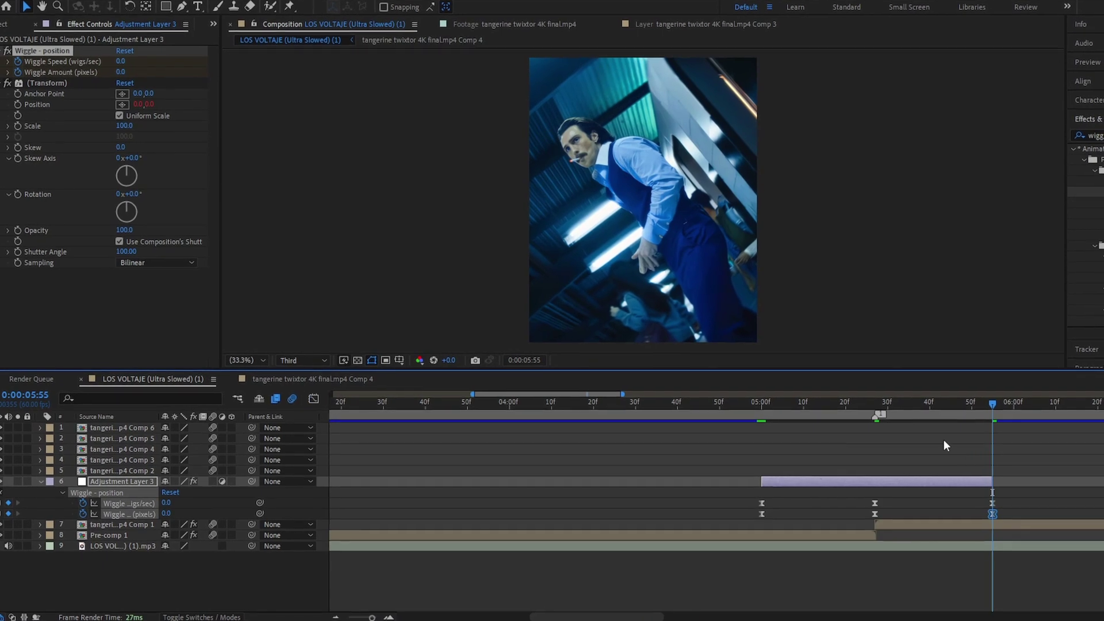
Step: Preview the transition with the wiggle effect, starting at about 0:00:04:47
key("minus")
left_click(852, 411)
key("space")
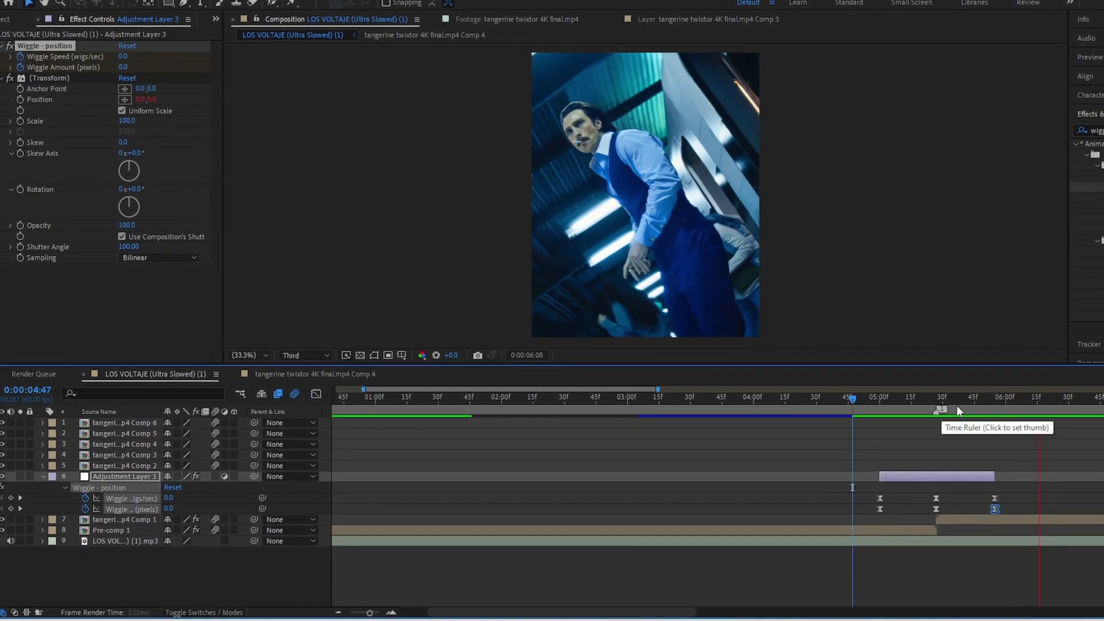
left_click(874, 410)
key("space")
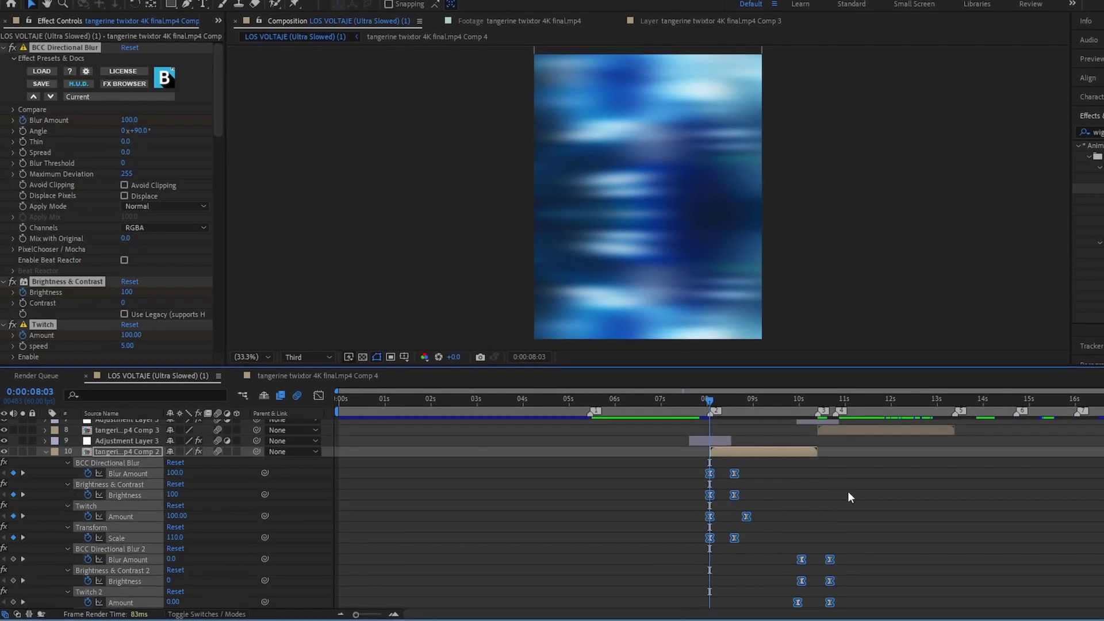
Step: Select Comp 2's keyframes for the second set of transition effects near the end of its clip
left_click_drag(860, 465, 777, 560)
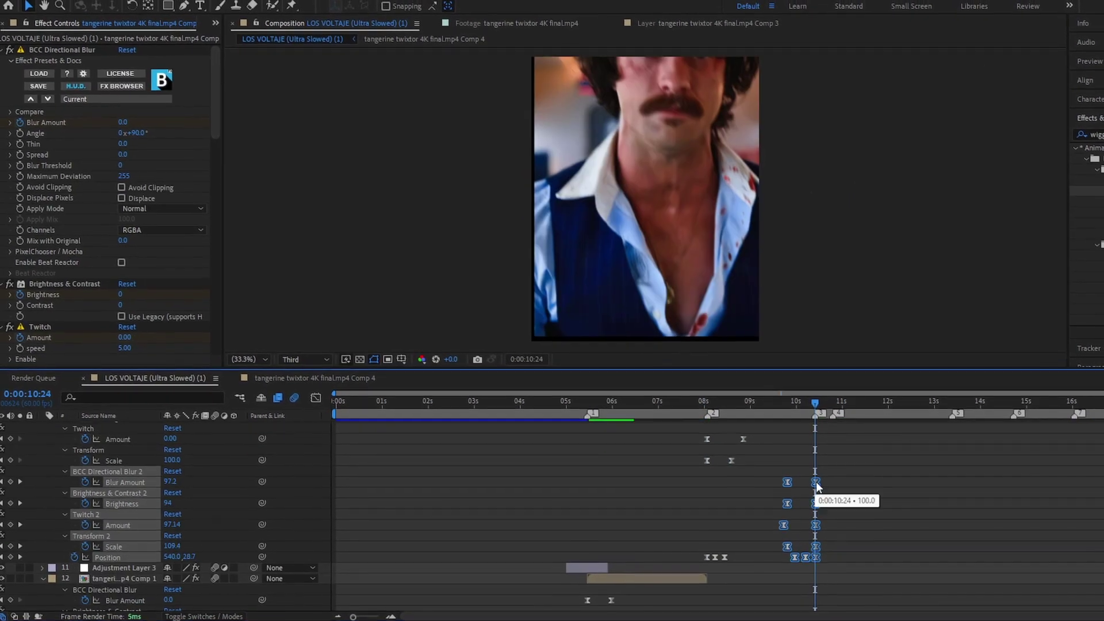